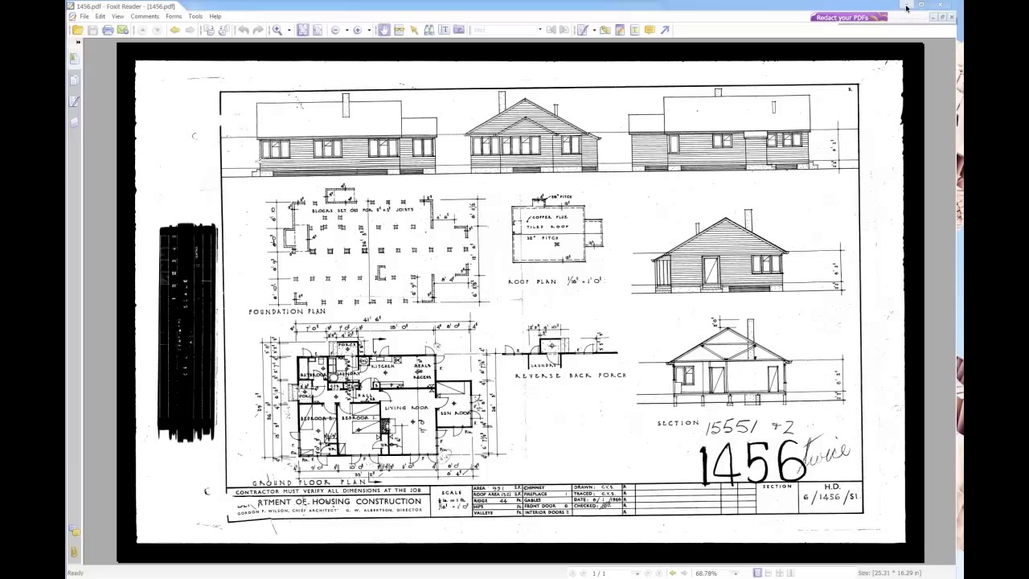
# - Switch to the spatialdesign.info Vectorworks page in the browser and read through its building information modeling tutorial list
pyautogui.click(905, 7)
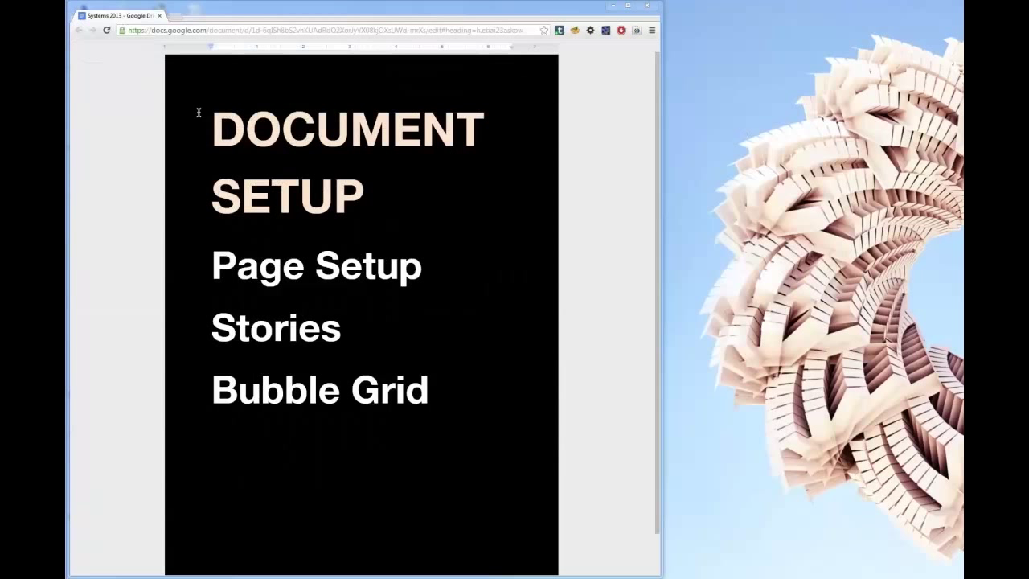
pyautogui.moveTo(181, 11)
pyautogui.click(125, 66)
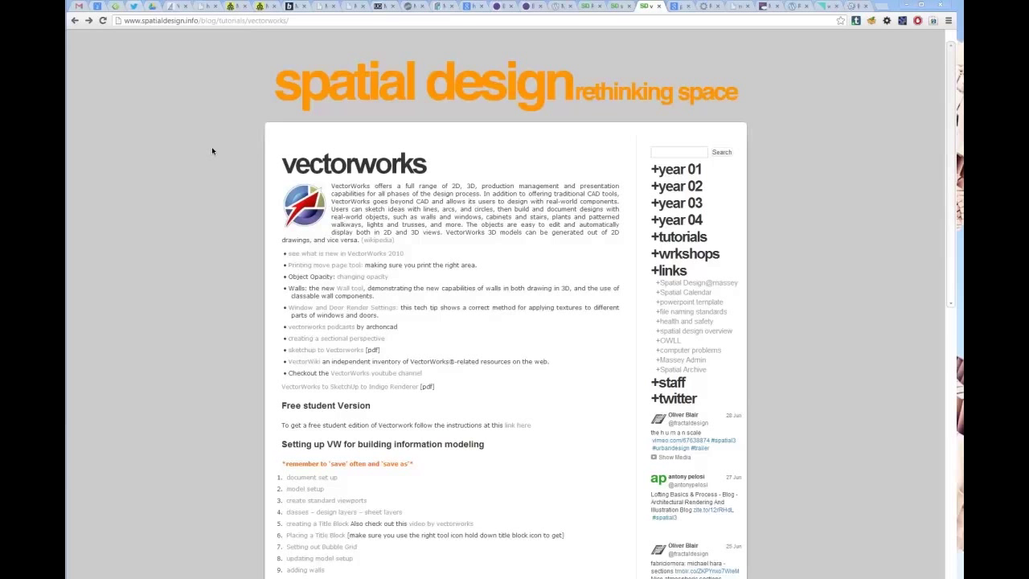
pyautogui.scroll(-4, 214, 150)
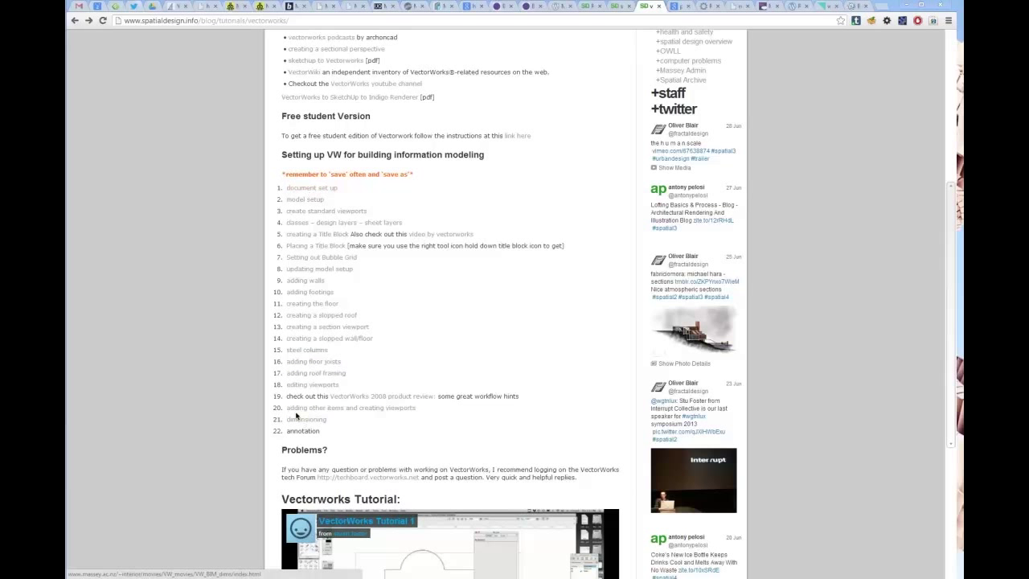
pyautogui.scroll(-1, 296, 417)
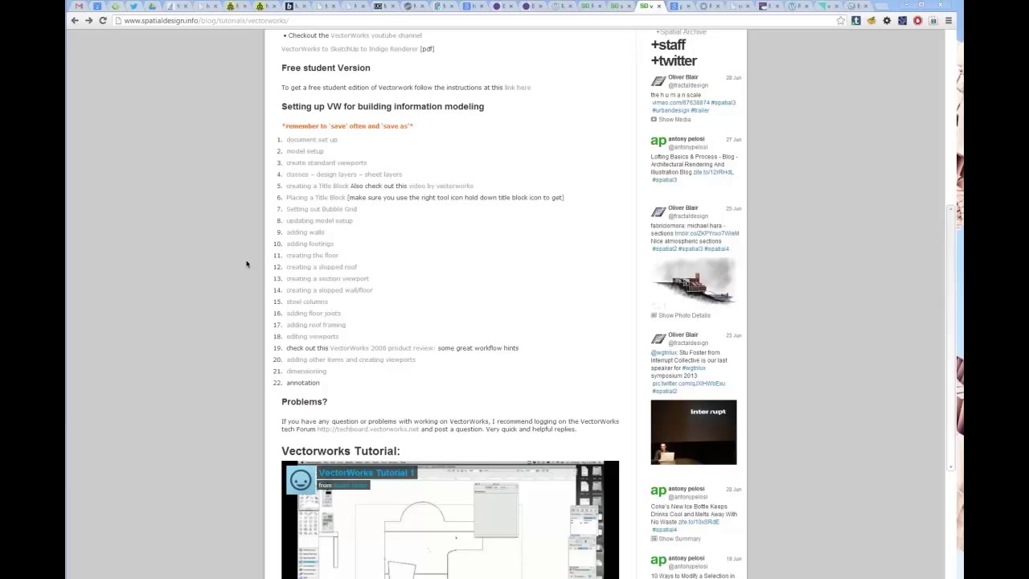
pyautogui.scroll(3, 252, 240)
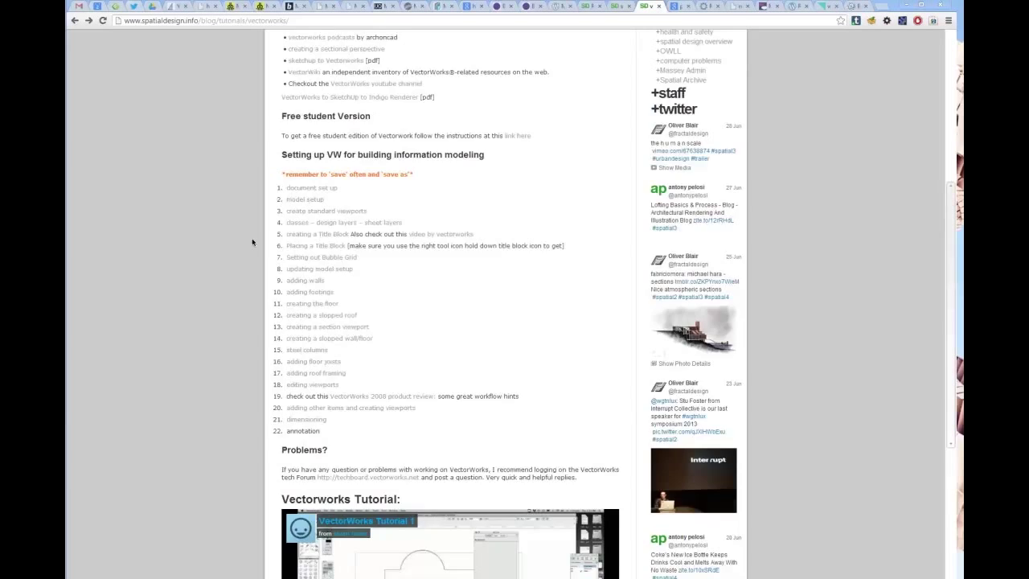
pyautogui.scroll(1, 251, 241)
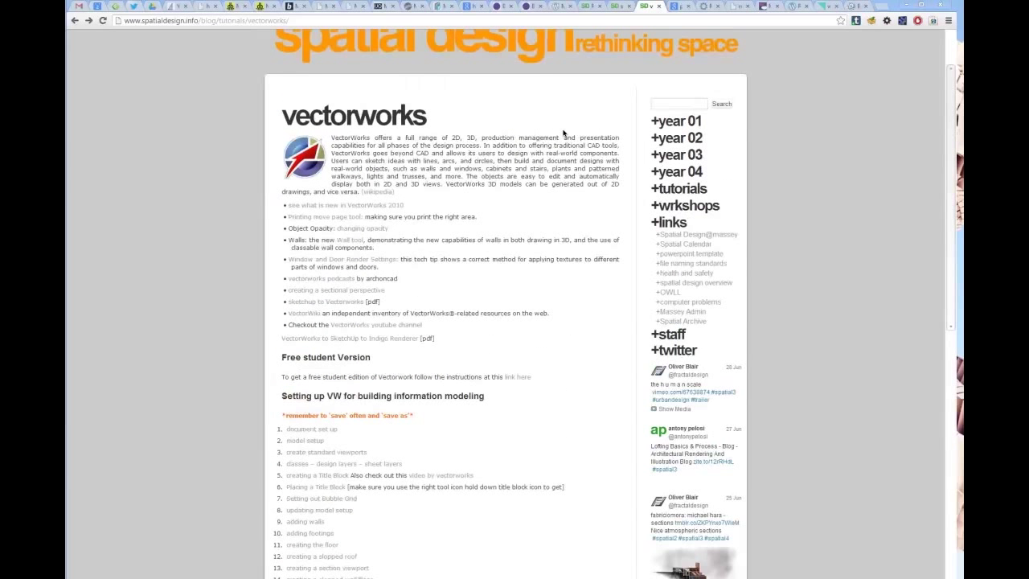
pyautogui.scroll(1, 425, 98)
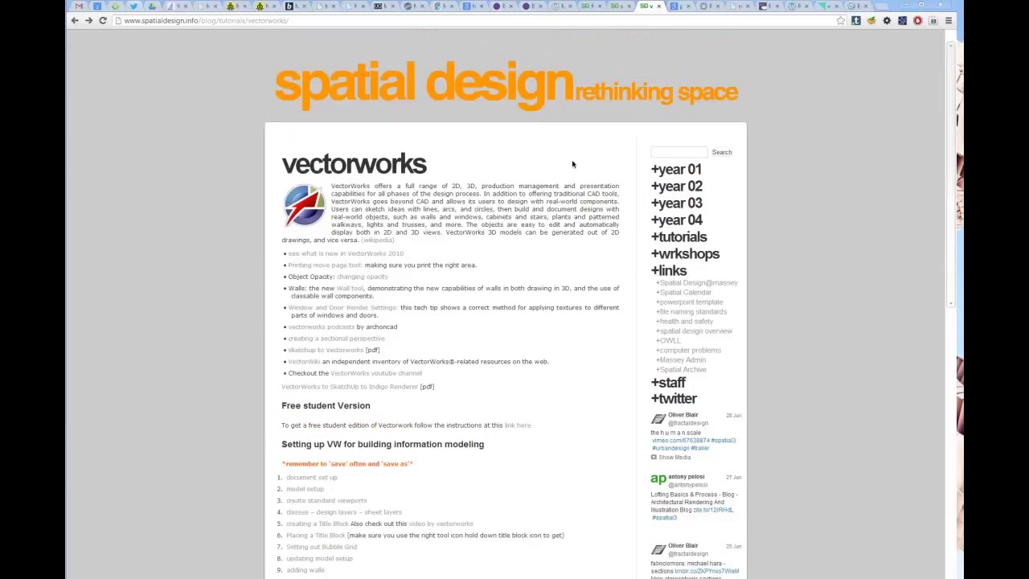
# - Expand the site's tutorials links to locate the Vectorworks entry, and switch back to Vectorworks
pyautogui.click(677, 238)
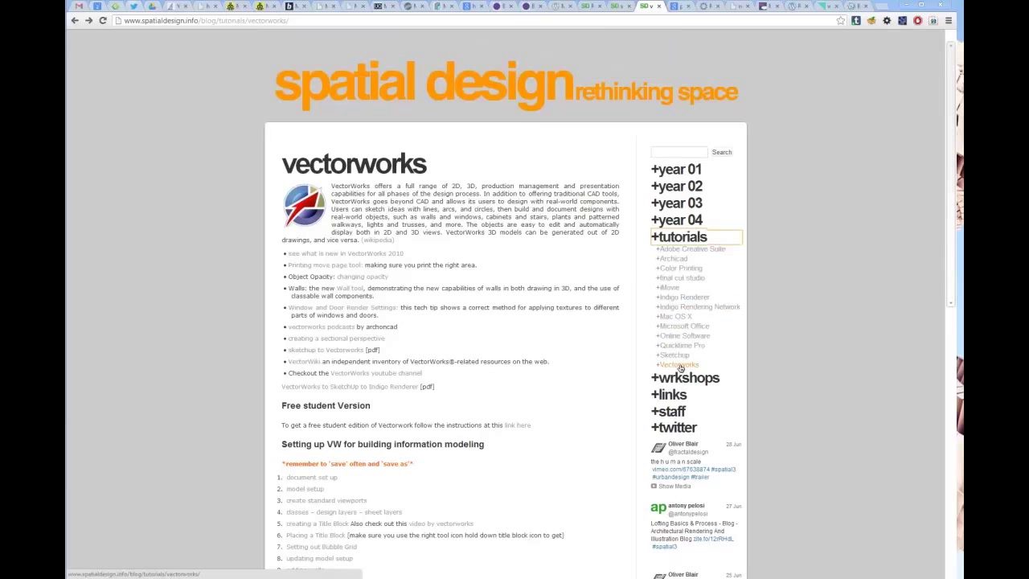
pyautogui.scroll(-1, 759, 342)
pyautogui.click(906, 5)
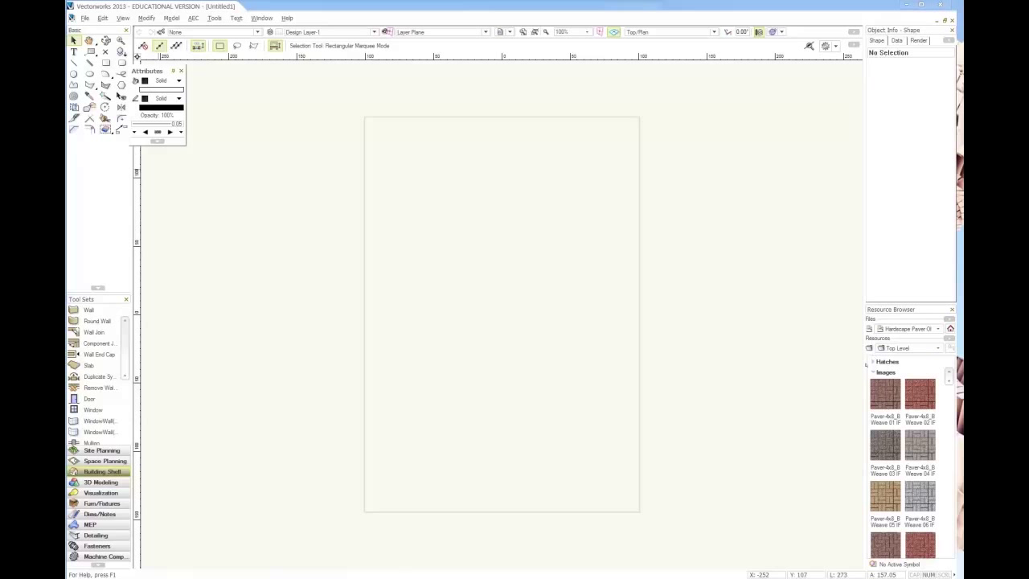
# - Set the Resource Browser to show the resources of the open Untitled1 document
pyautogui.click(872, 372)
pyautogui.click(907, 329)
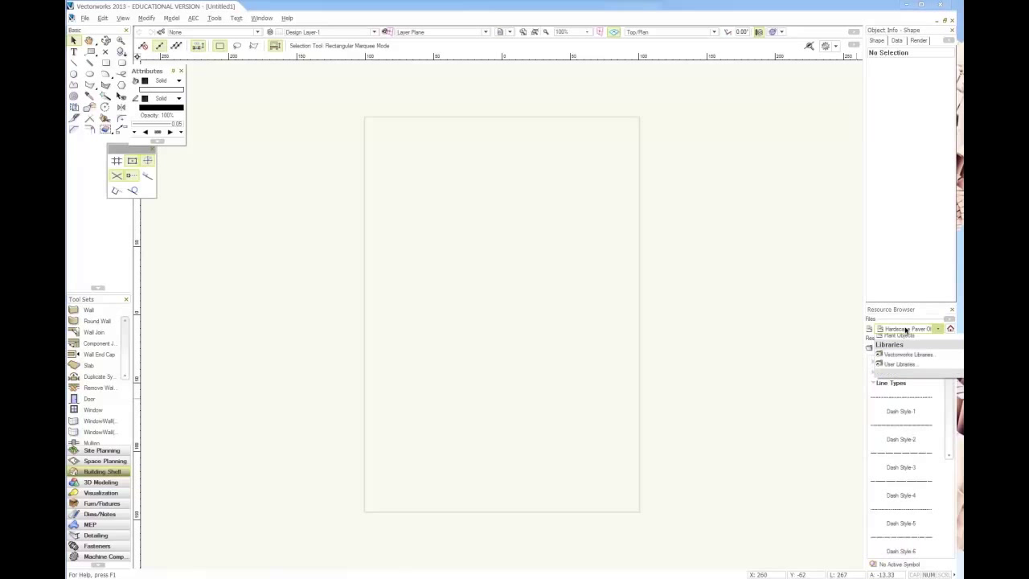
pyautogui.click(902, 348)
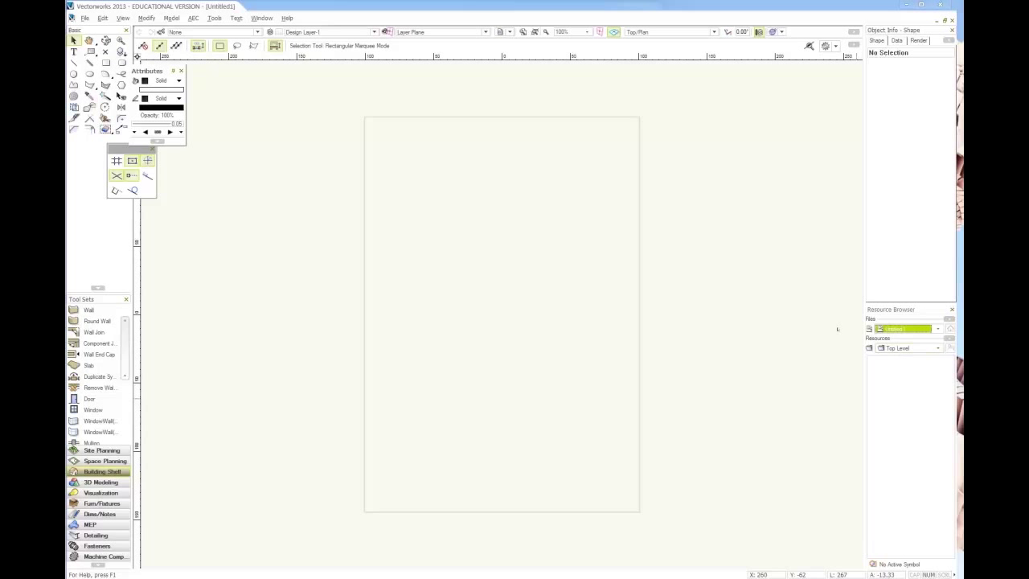
pyautogui.click(721, 319)
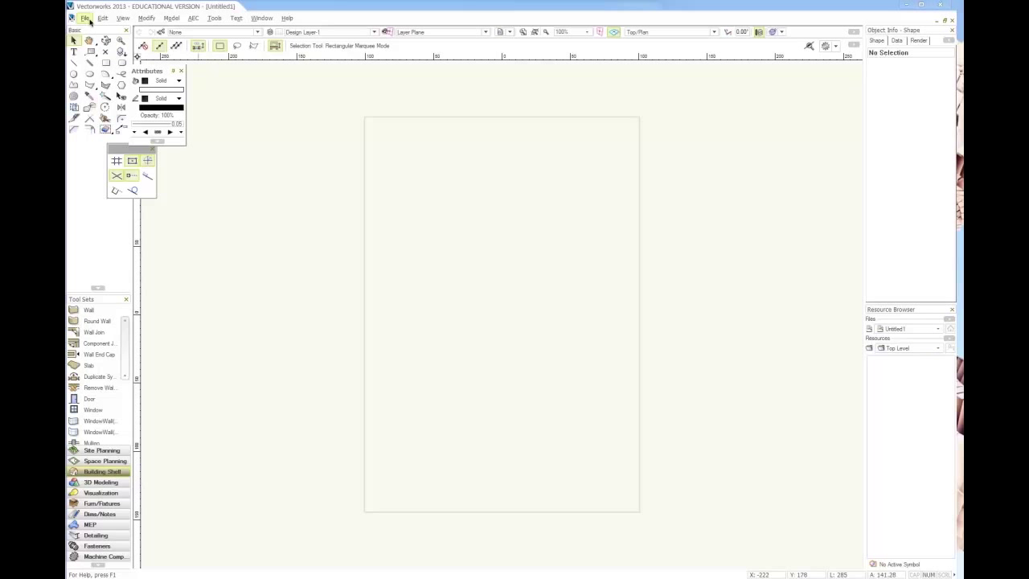
# - In Page Setup, set the printer paper to A3 landscape and enable choosing a size unavailable in printer setup
pyautogui.click(84, 18)
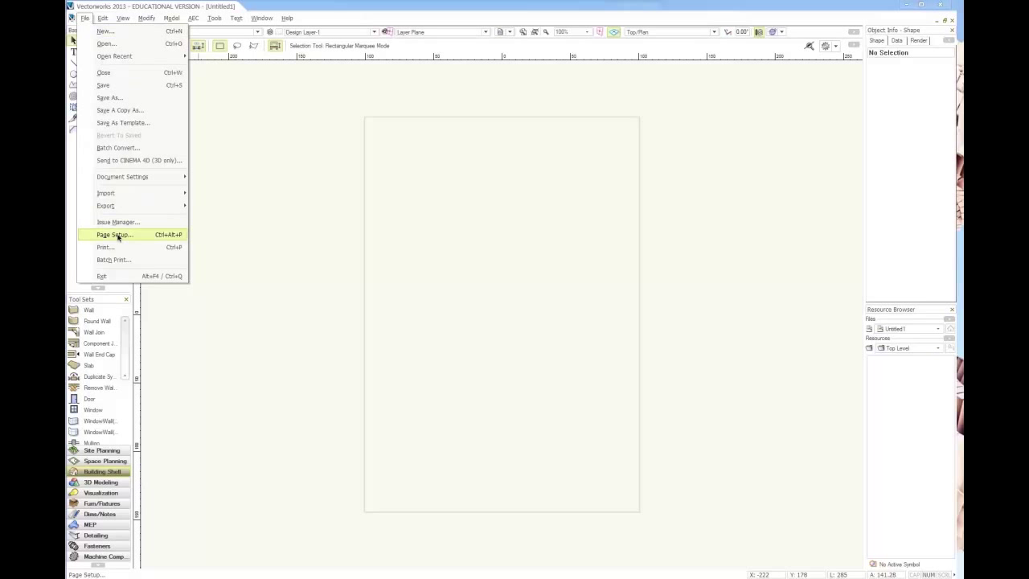
pyautogui.click(158, 236)
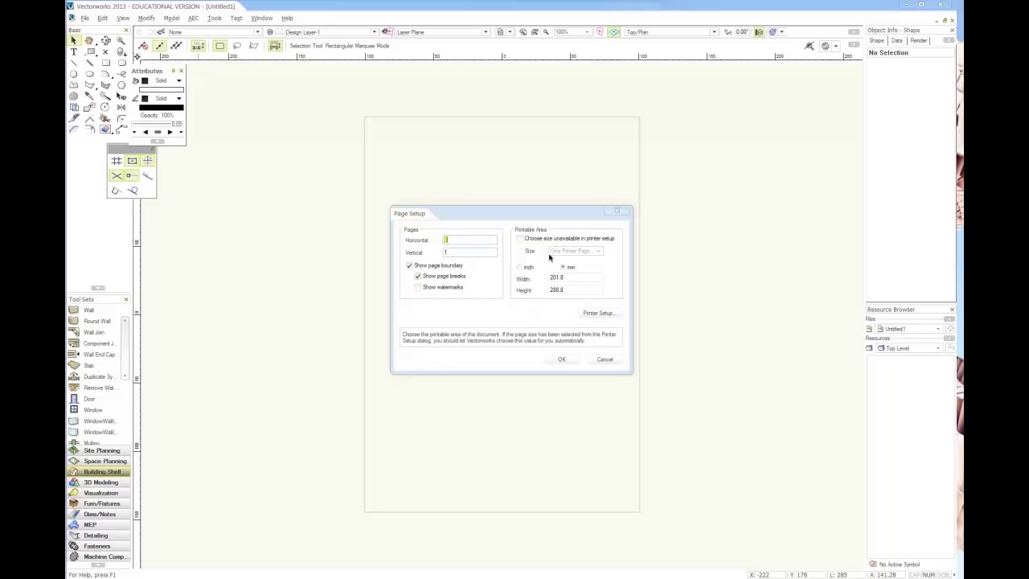
pyautogui.click(596, 315)
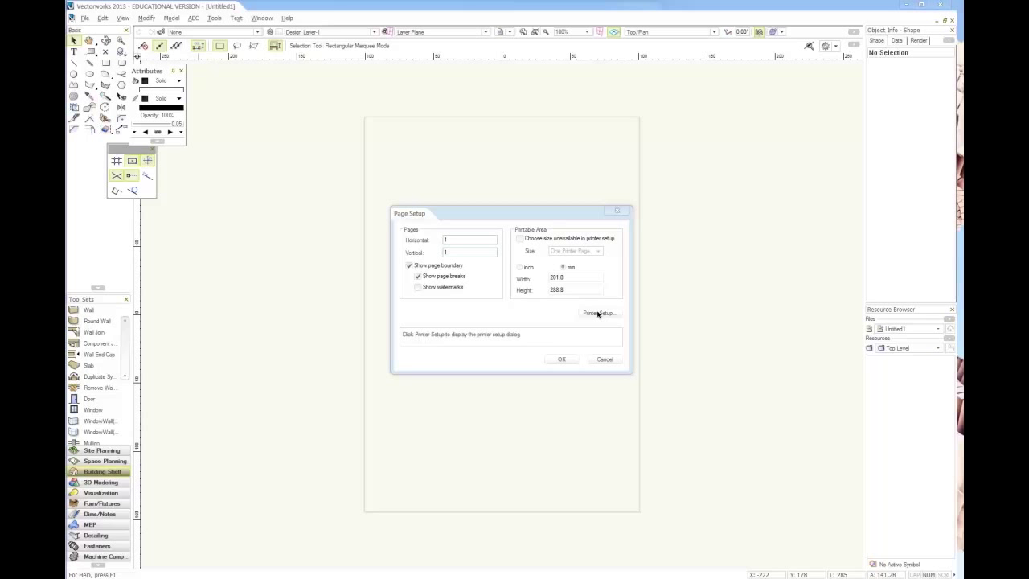
pyautogui.click(602, 314)
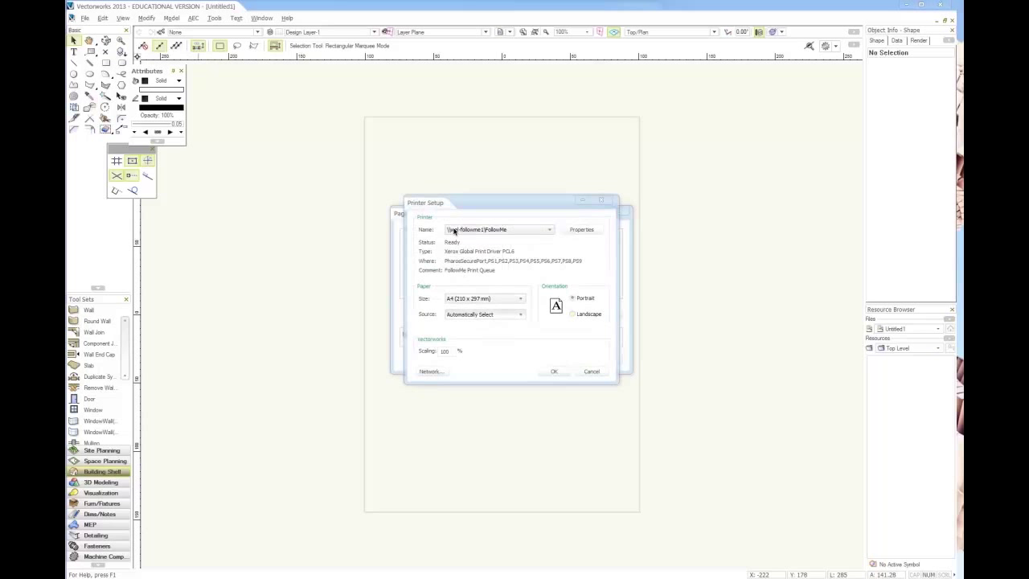
pyautogui.click(514, 301)
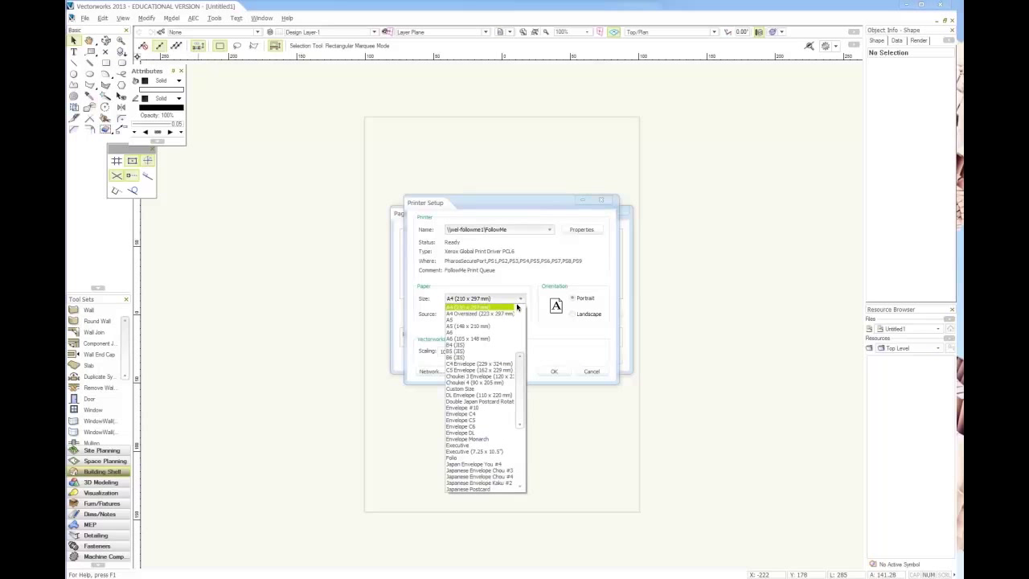
pyautogui.scroll(2, 485, 369)
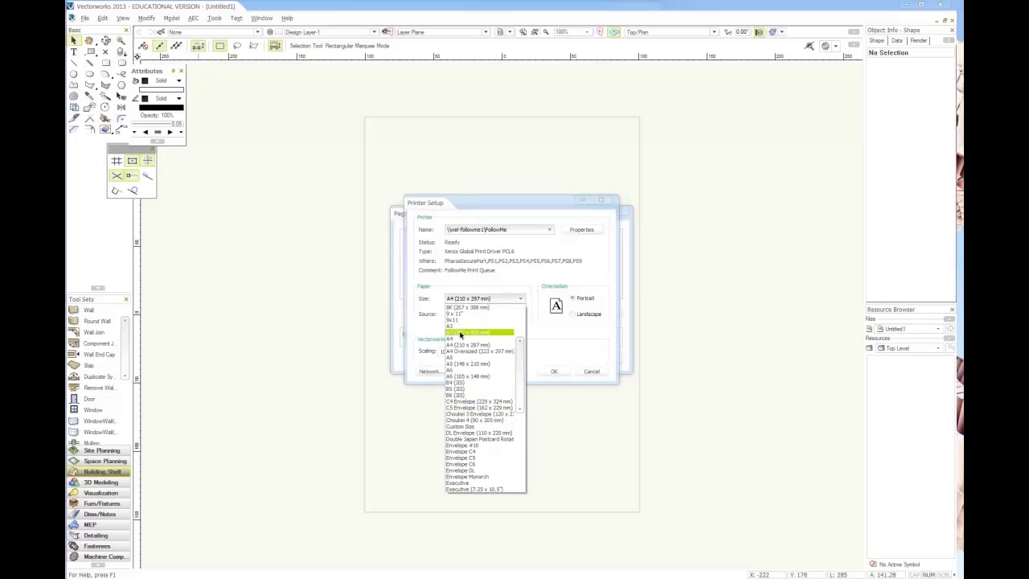
pyautogui.click(458, 330)
pyautogui.click(573, 315)
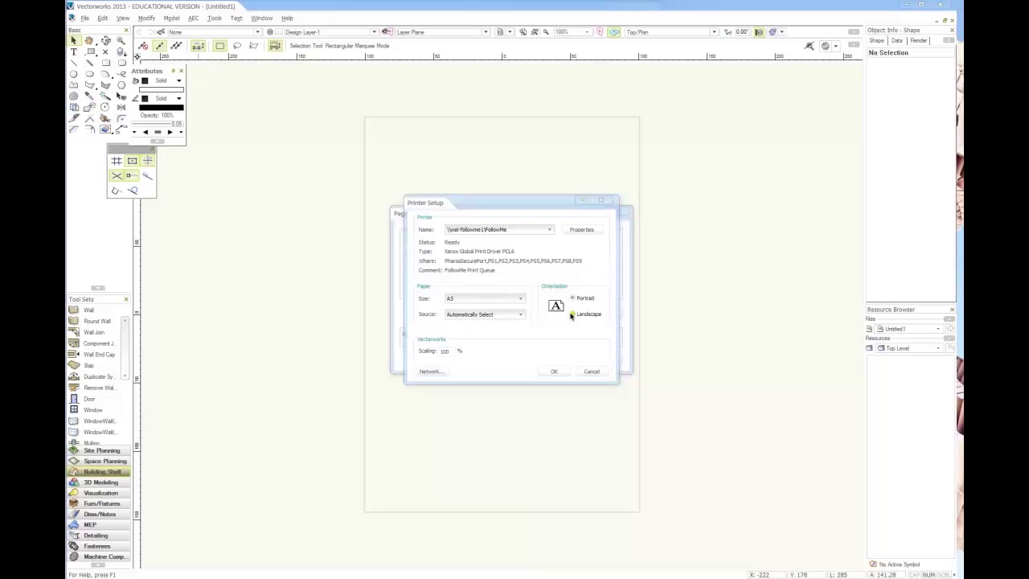
pyautogui.click(558, 372)
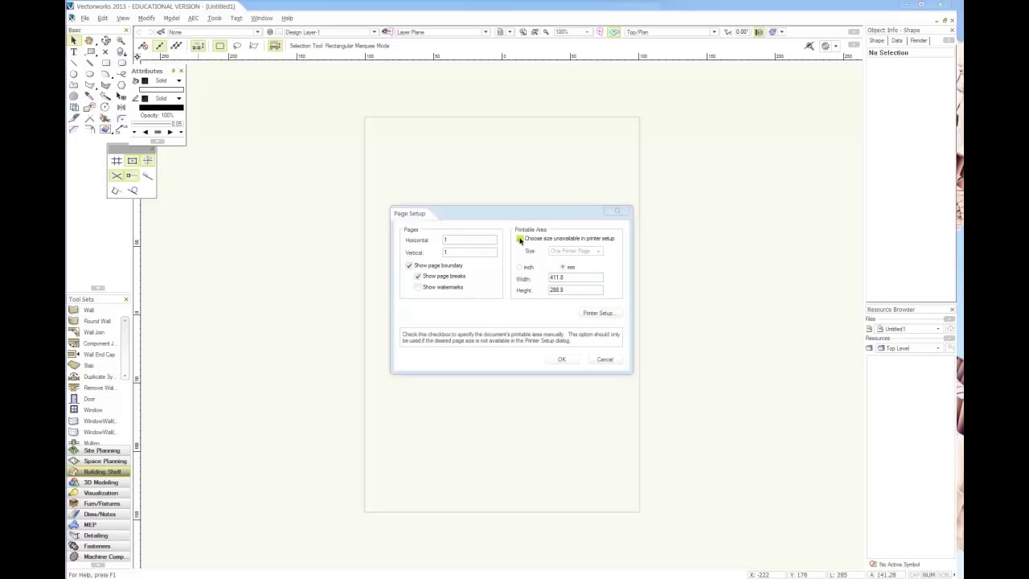
pyautogui.click(520, 239)
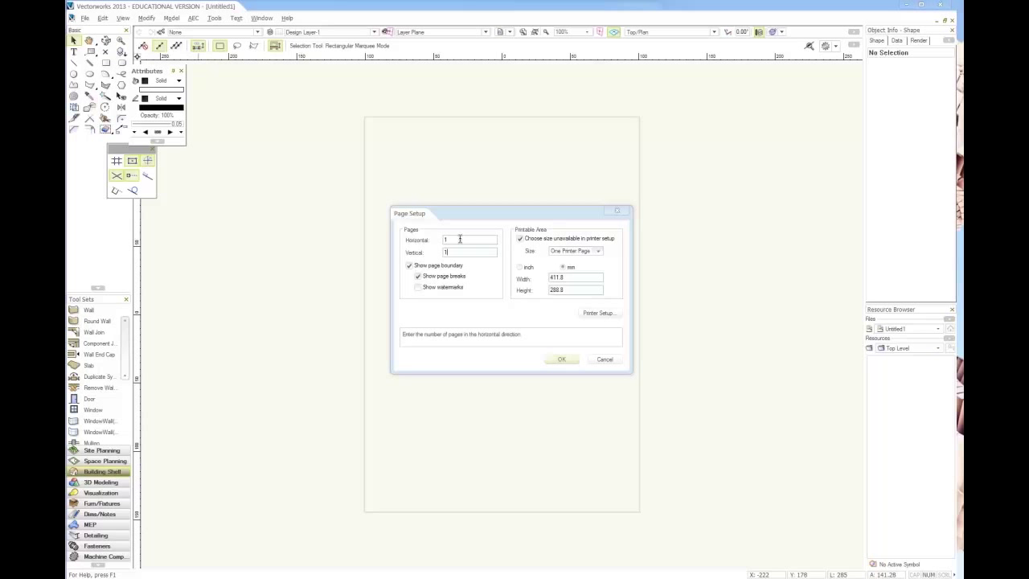
pyautogui.click(562, 360)
# - Review the Document Setup units, layer scale, drawing area and grid settings, and accept them as they are
pyautogui.click(84, 18)
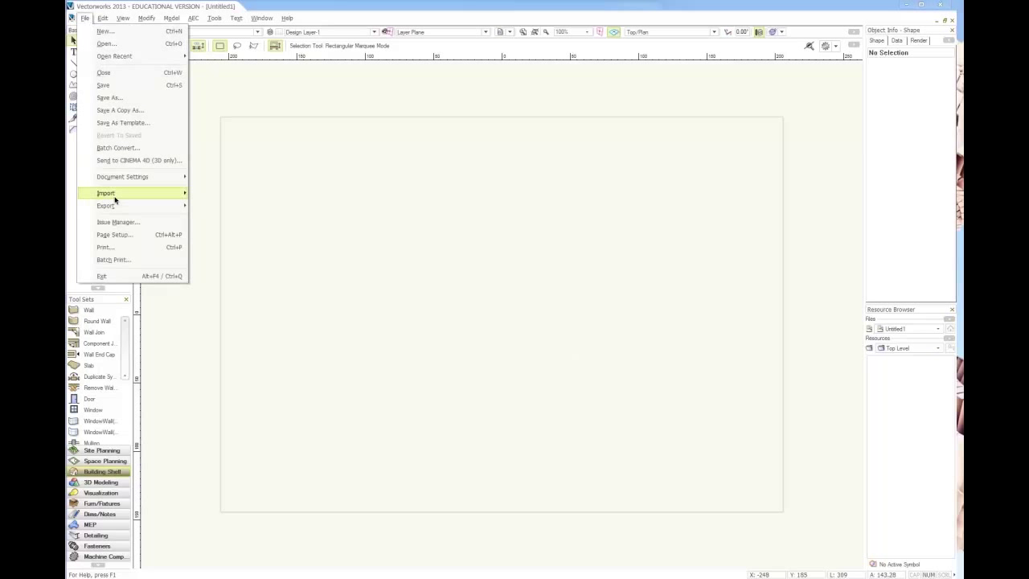
pyautogui.moveTo(117, 199)
pyautogui.moveTo(97, 180)
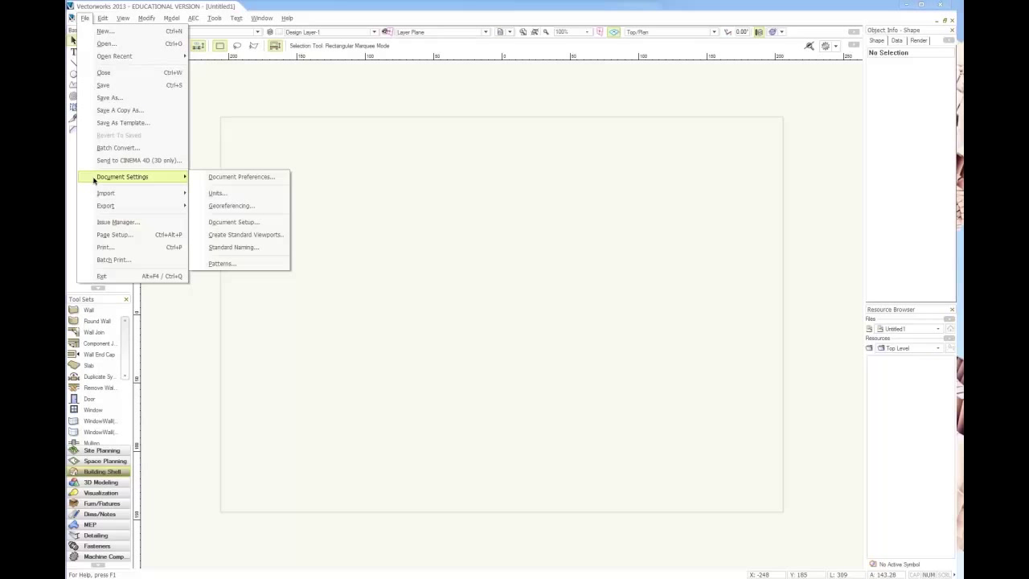
pyautogui.click(235, 223)
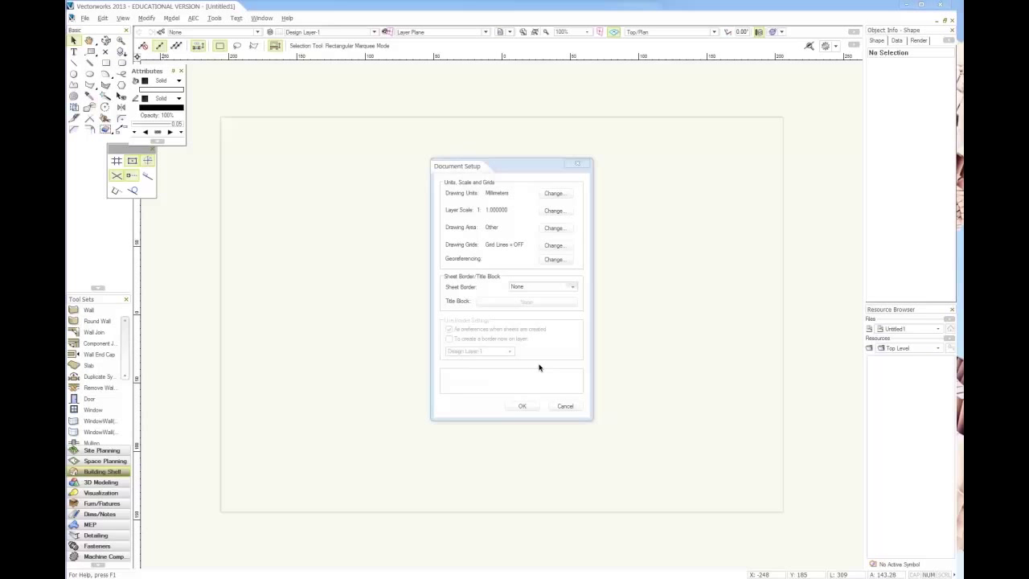
pyautogui.click(536, 411)
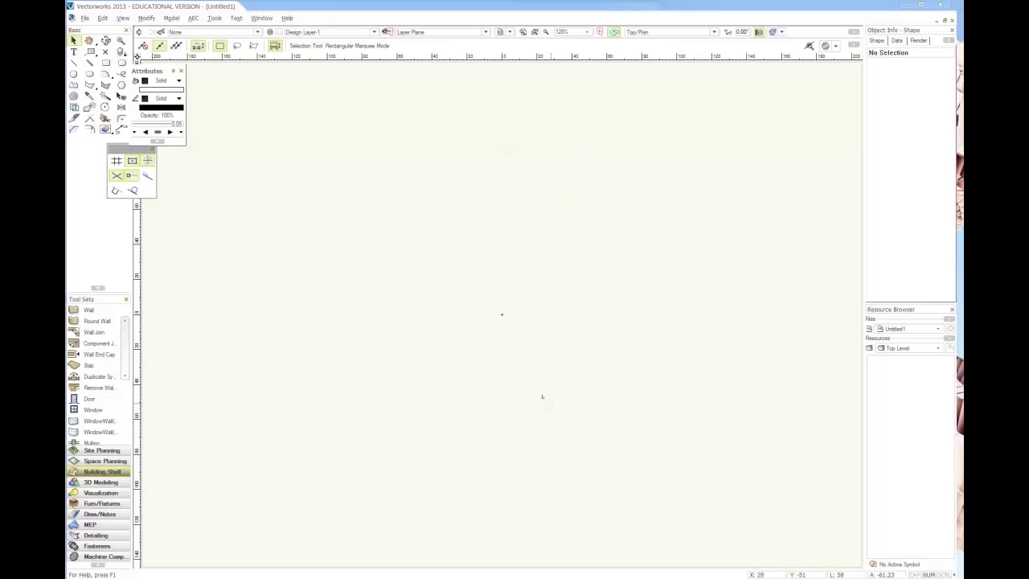
pyautogui.scroll(-2, 515, 361)
pyautogui.scroll(-1, 511, 361)
pyautogui.scroll(1, 509, 362)
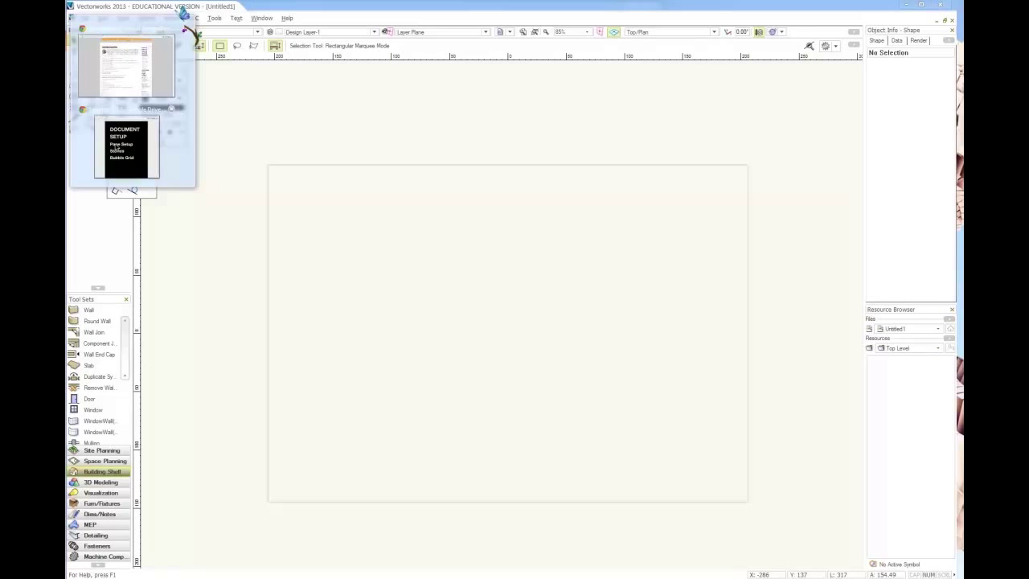
pyautogui.moveTo(117, 148)
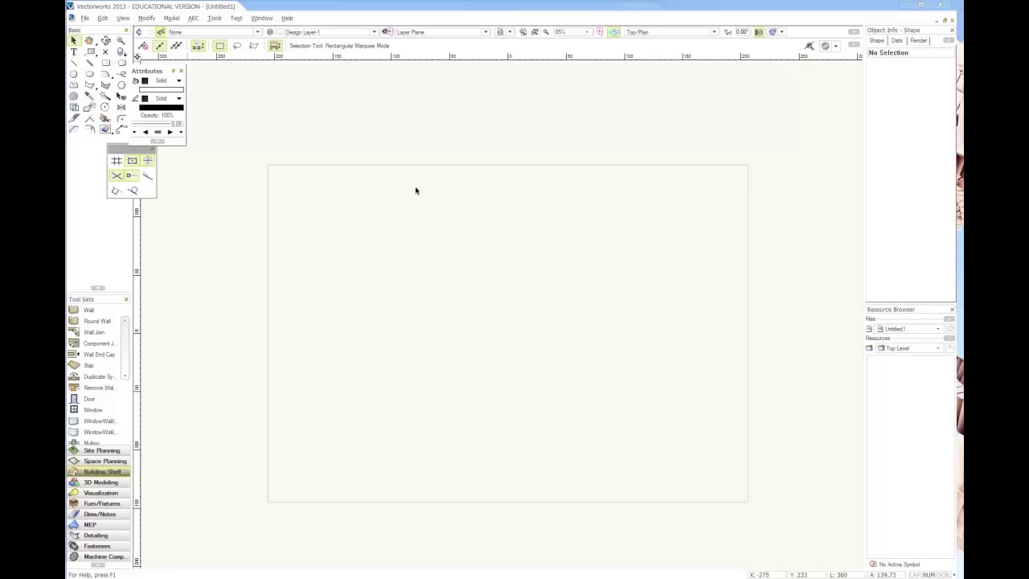
# - Start a new story in the Organization dialog and open the default story layers for editing
pyautogui.hotkey('ctrl', 'shift', 'o')
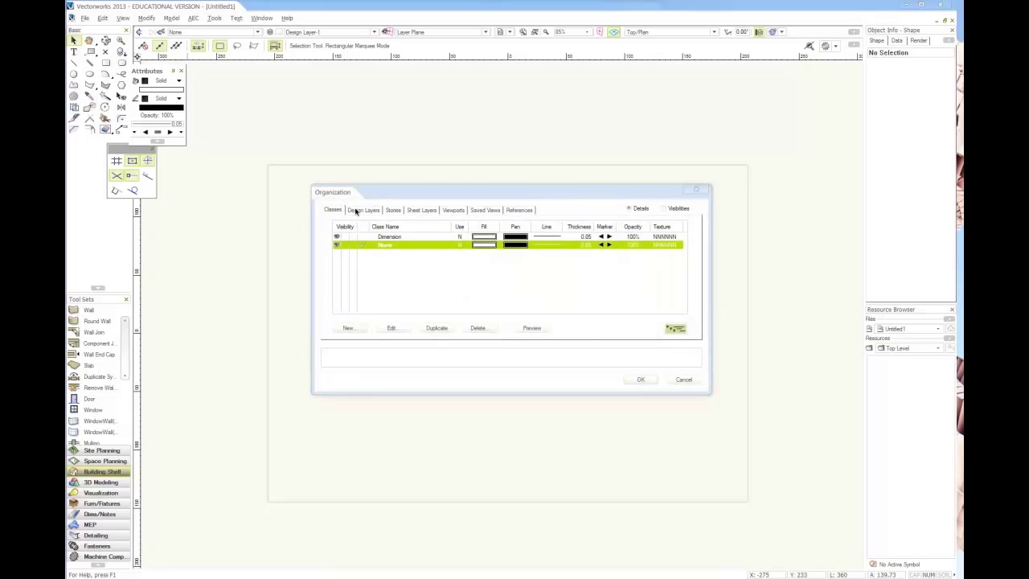
pyautogui.click(392, 211)
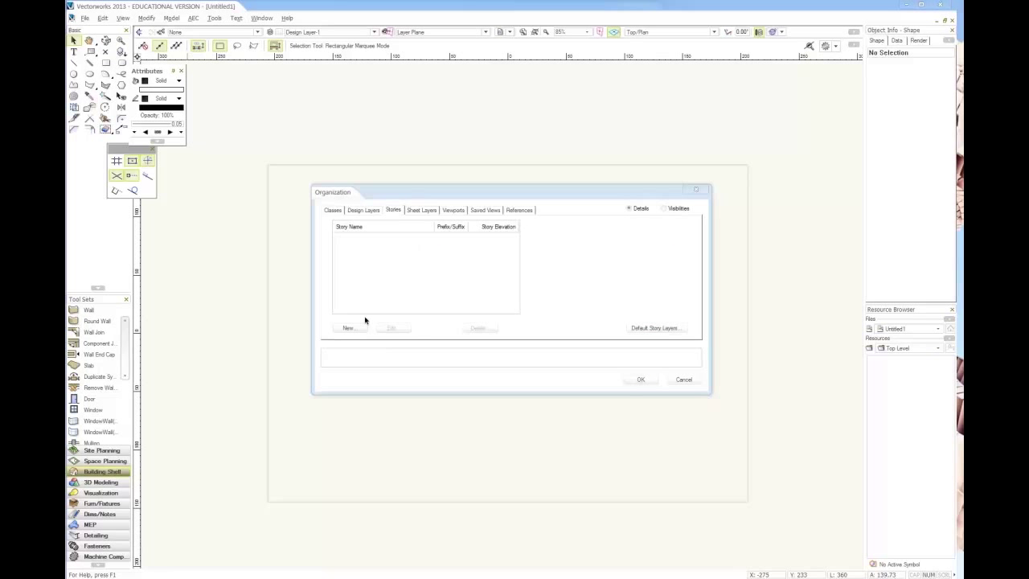
pyautogui.click(352, 329)
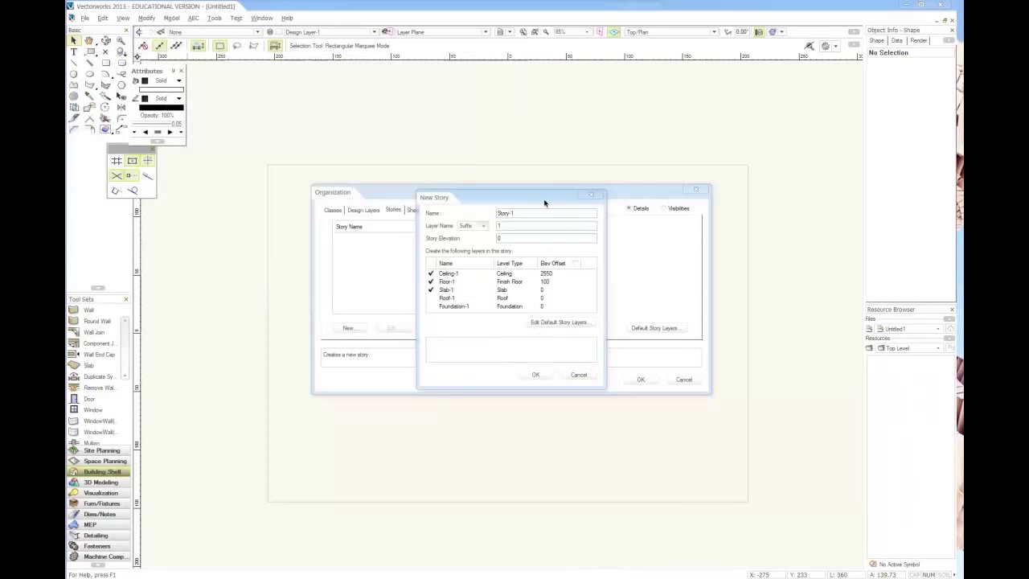
pyautogui.click(537, 290)
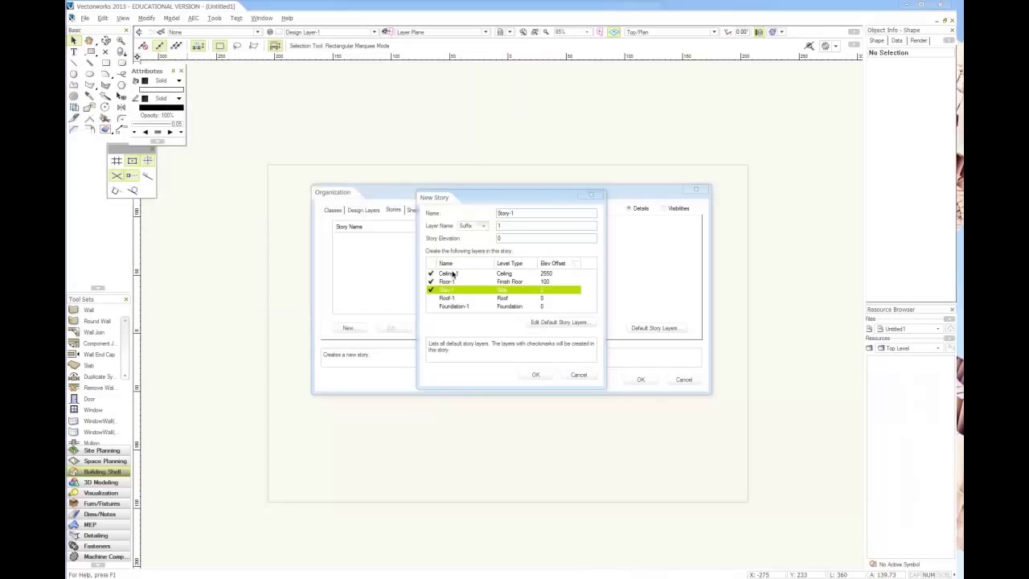
pyautogui.click(572, 325)
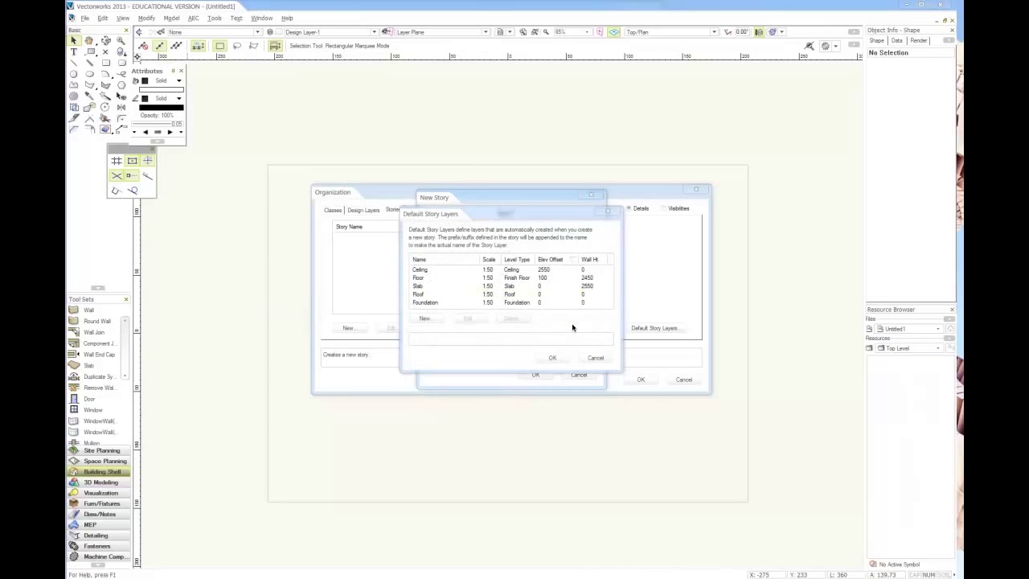
# - Delete the Slab layer from the default story layers
pyautogui.click(426, 287)
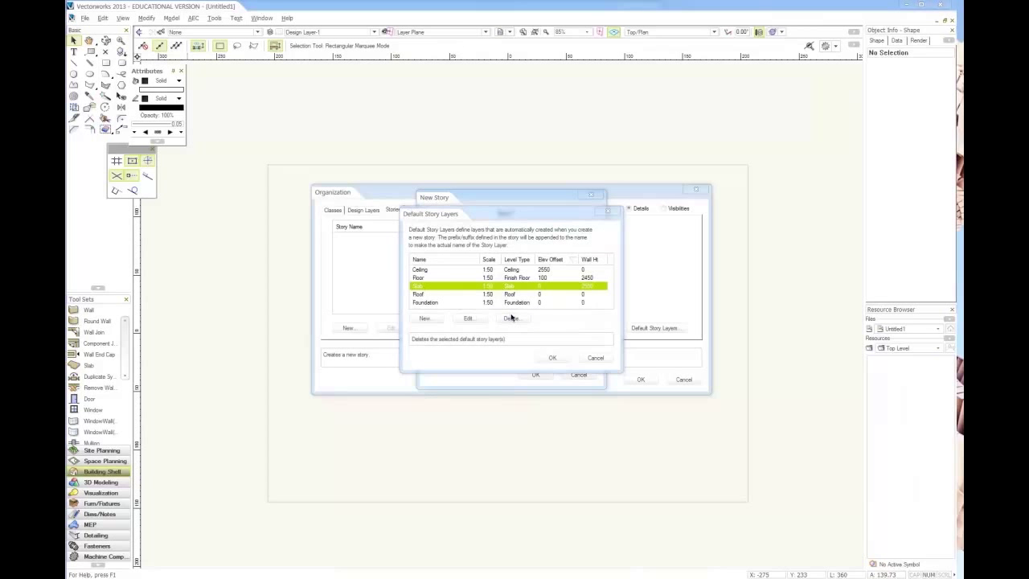
pyautogui.click(511, 318)
pyautogui.click(529, 313)
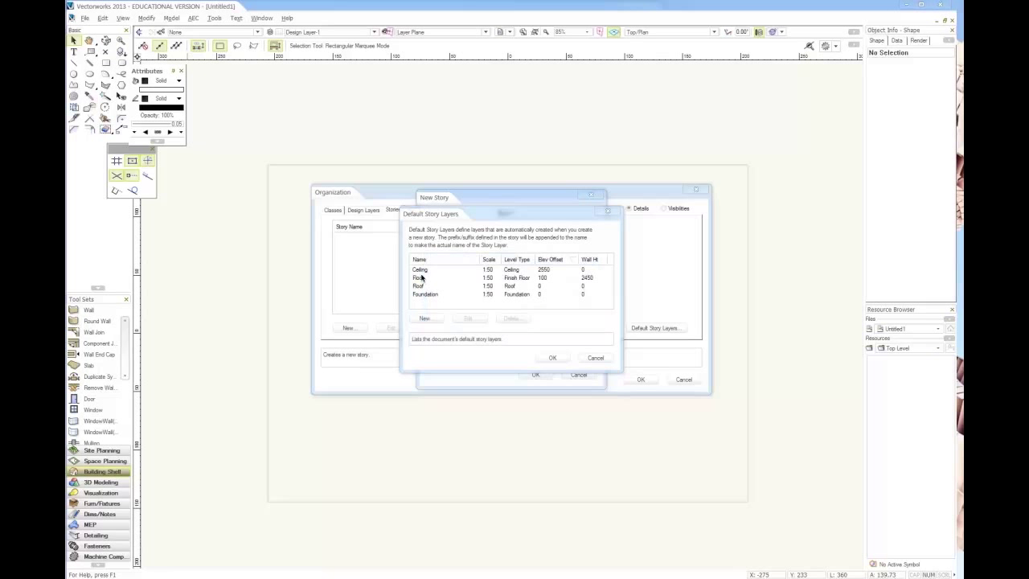
# - Delete the Ceiling layer from the default story layers
pyautogui.click(421, 271)
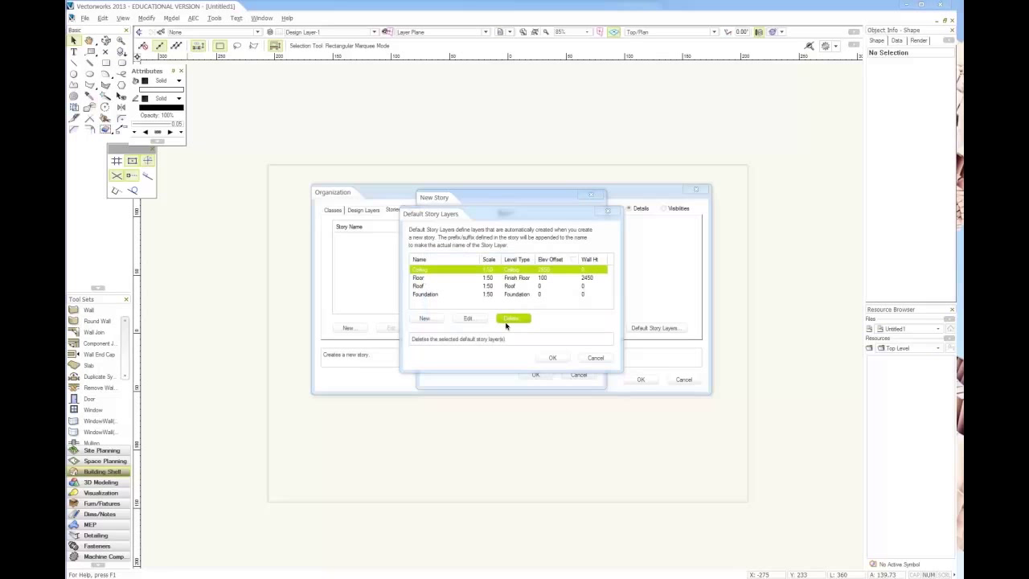
pyautogui.click(510, 319)
pyautogui.click(528, 313)
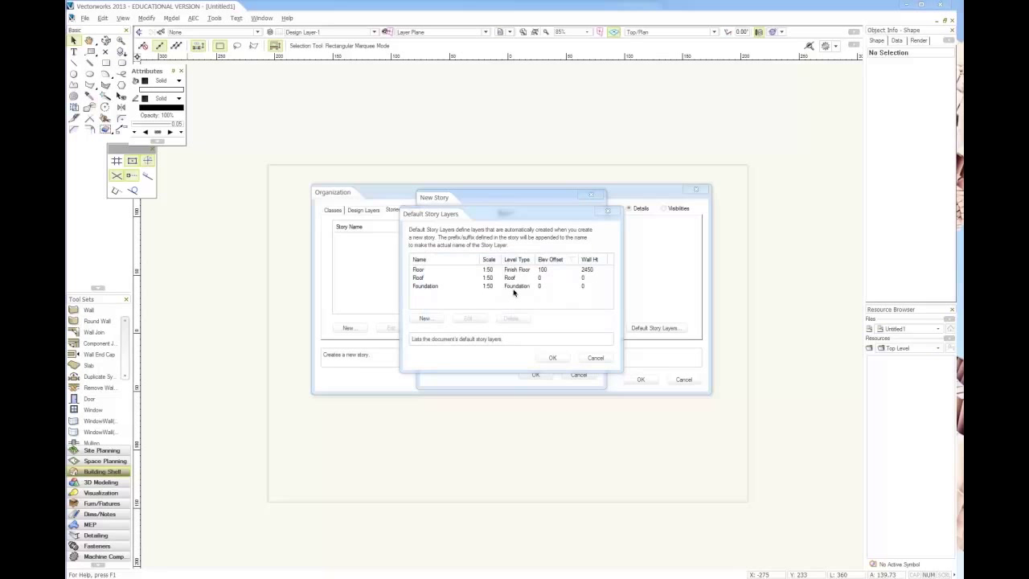
# - Set the default Floor layer's elevation to 0 and its layer wall height to 8'2"
pyautogui.click(460, 273)
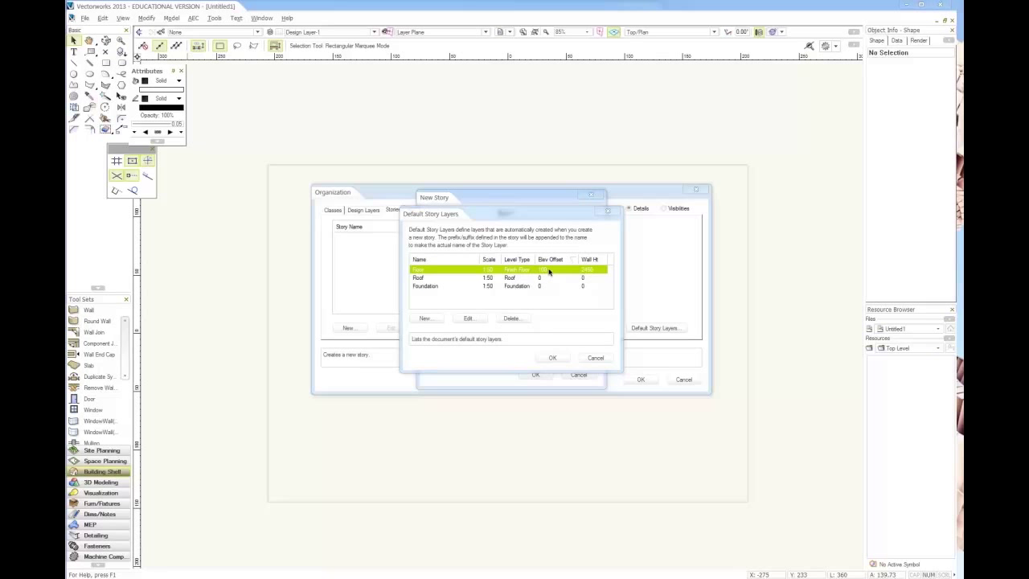
pyautogui.click(469, 319)
pyautogui.doubleClick(506, 275)
pyautogui.write('0')
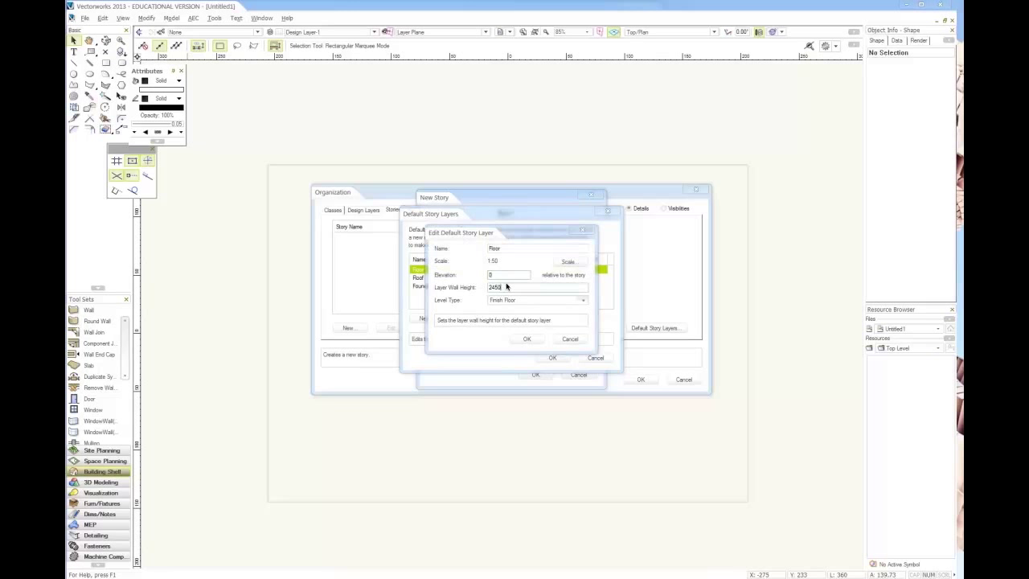
pyautogui.click(502, 289)
pyautogui.hotkey('alt', 'Tab')
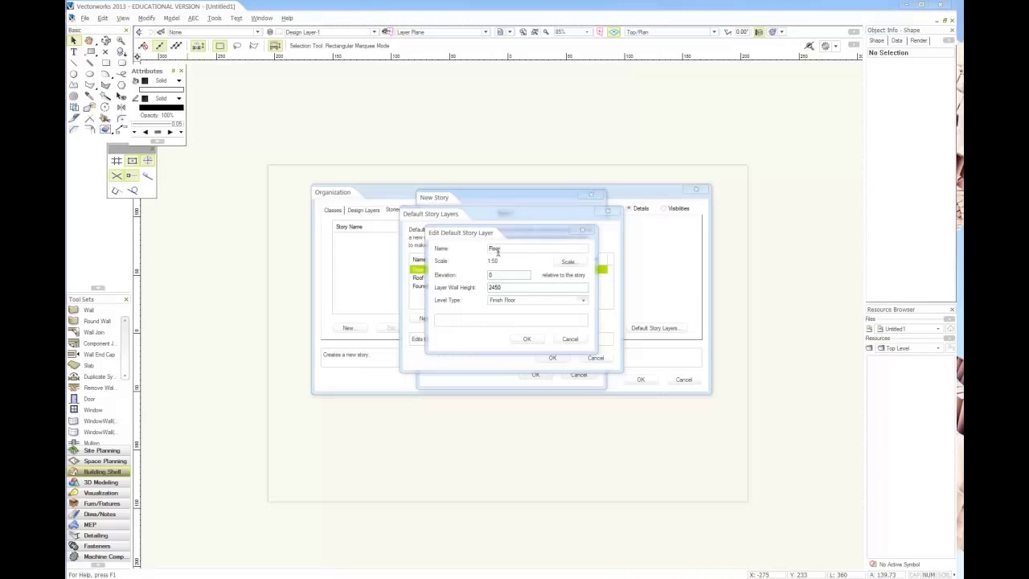
pyautogui.doubleClick(508, 287)
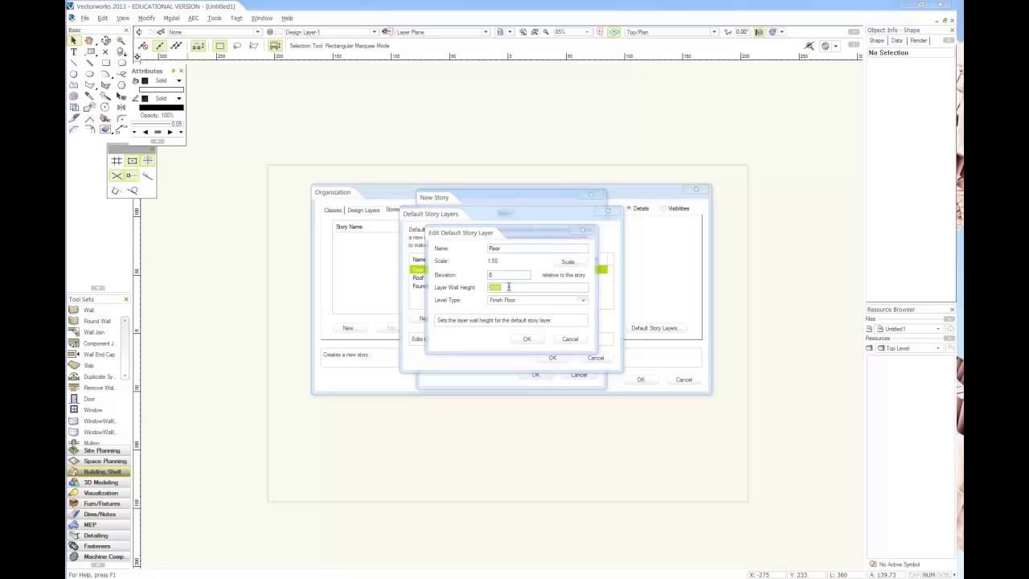
pyautogui.write('8\'2"')
pyautogui.click(523, 339)
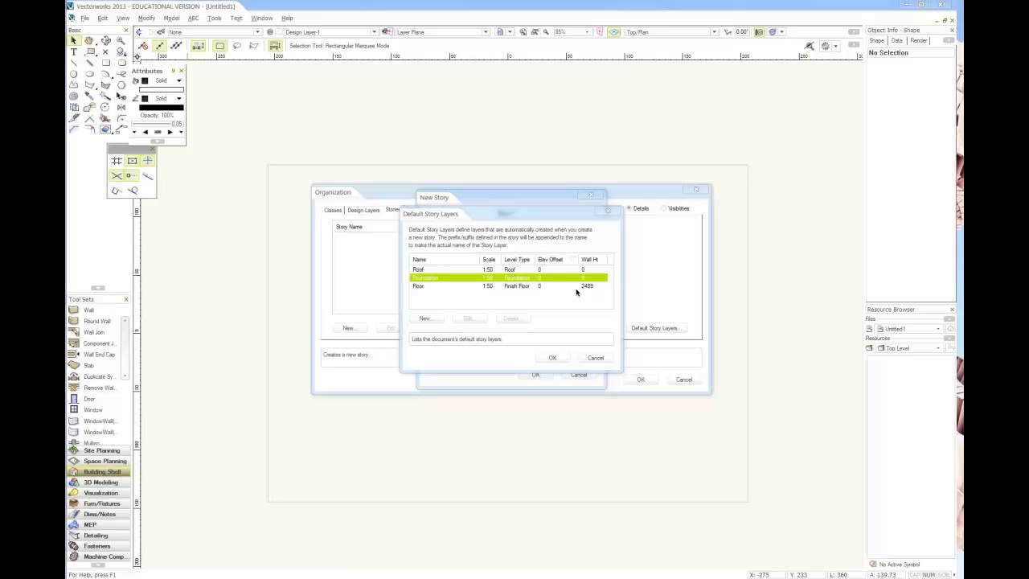
# - Set the default Roof layer's elevation relative to the story to 2489
pyautogui.click(426, 278)
pyautogui.click(418, 270)
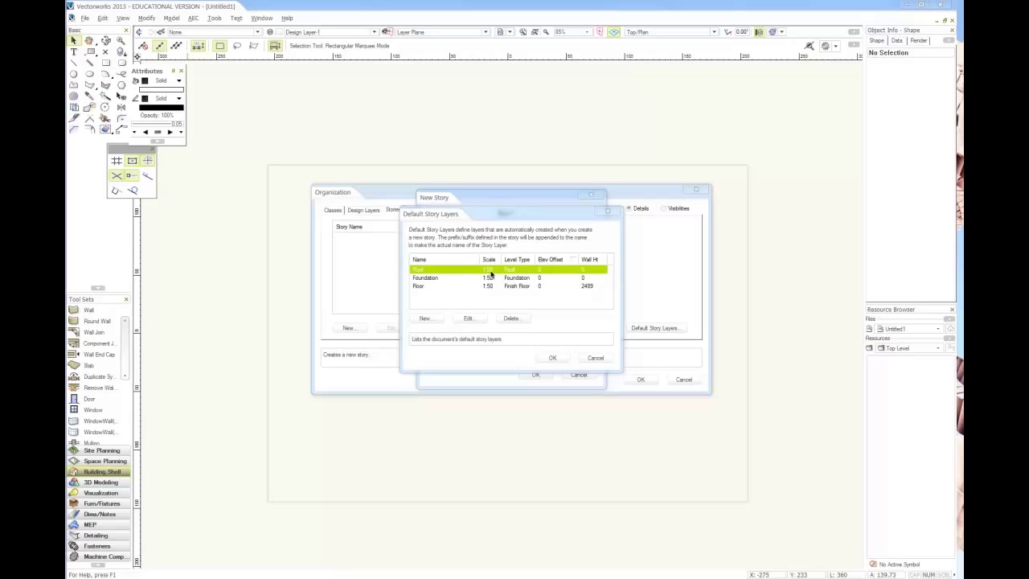
pyautogui.click(468, 318)
pyautogui.press('Tab')
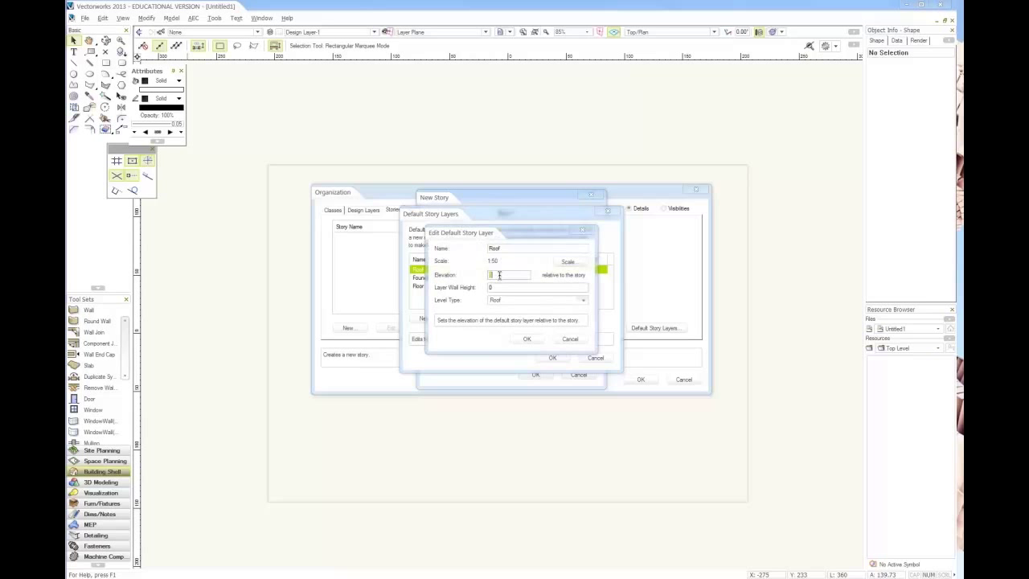
pyautogui.write('2489')
pyautogui.moveTo(523, 232); pyautogui.dragTo(410, 297)
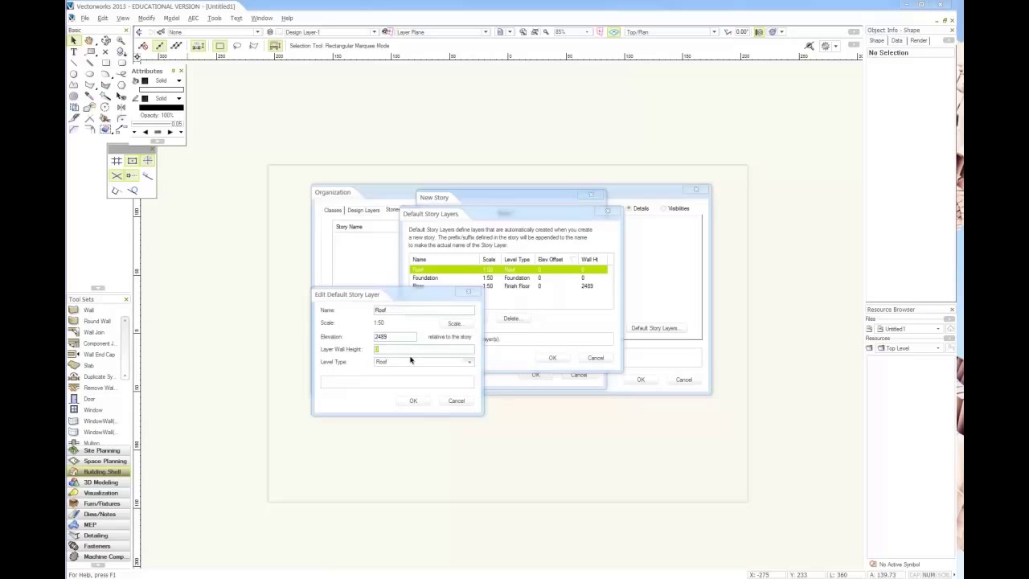
pyautogui.click(410, 401)
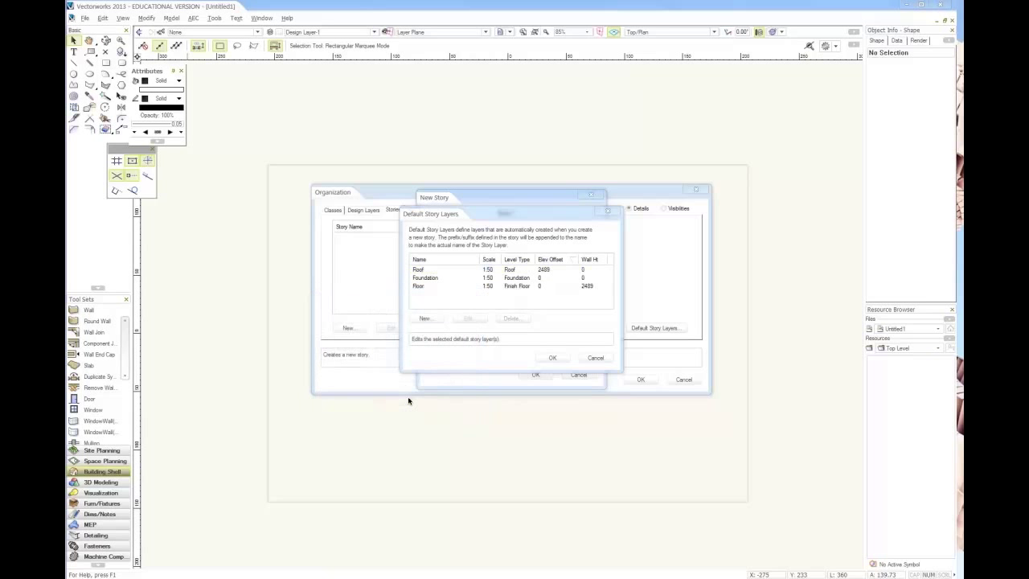
# - Using the house drawing as reference, give the default Foundation layer elevation -2'2" and wall height 2'2", and accept the default story layers
pyautogui.click(521, 280)
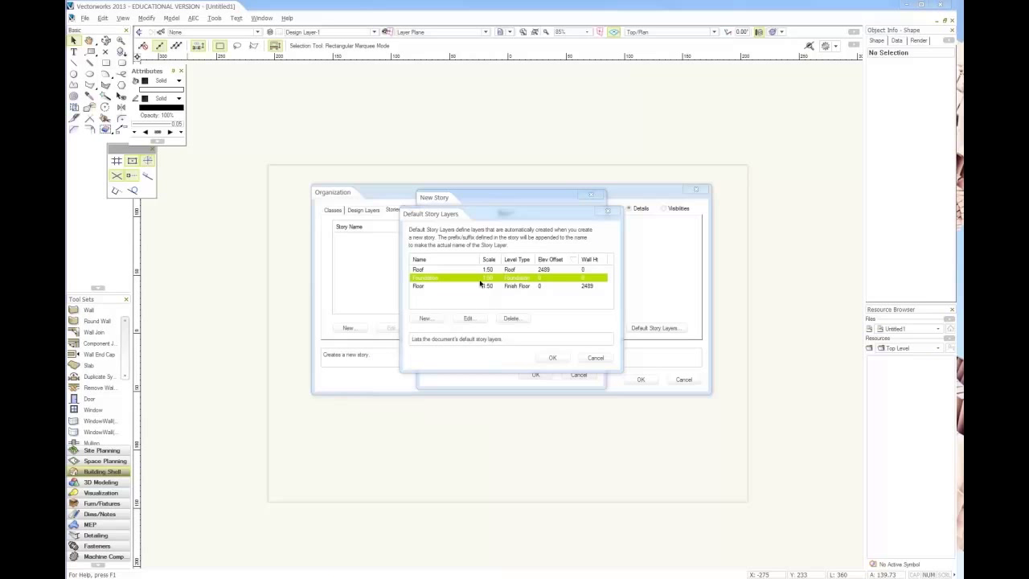
pyautogui.click(467, 318)
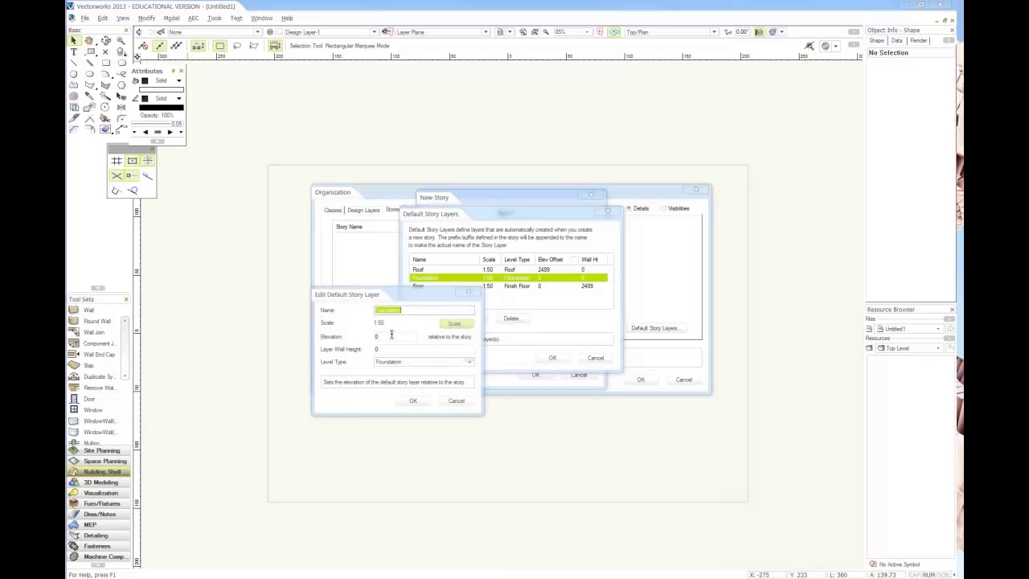
pyautogui.doubleClick(384, 336)
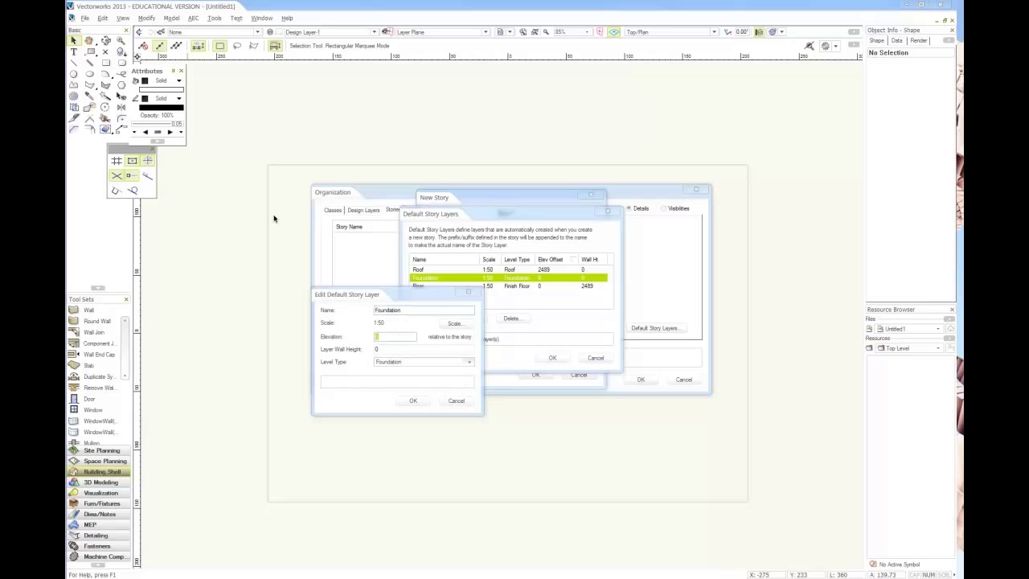
pyautogui.hotkey('alt', 'Tab')
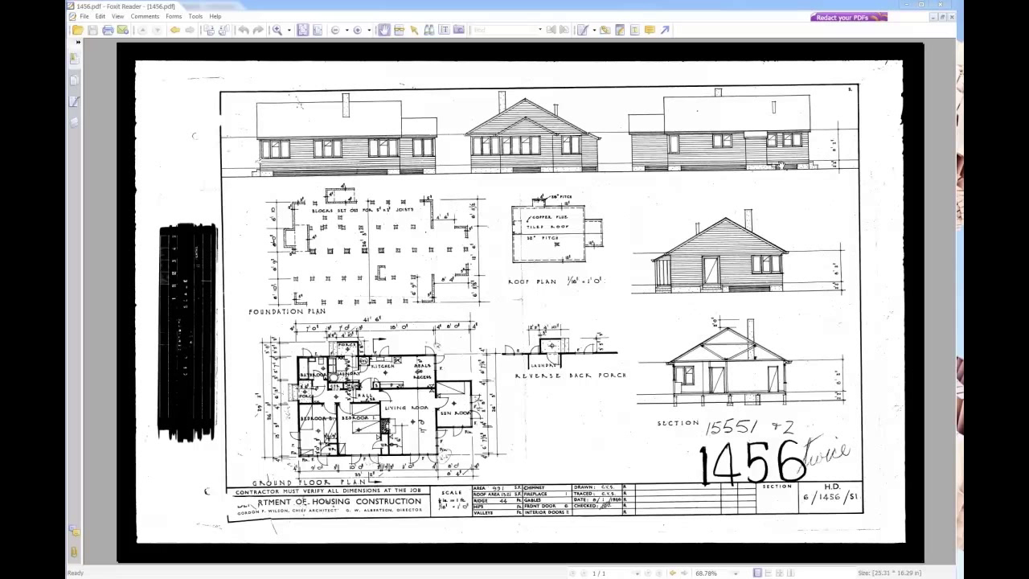
pyautogui.click(906, 5)
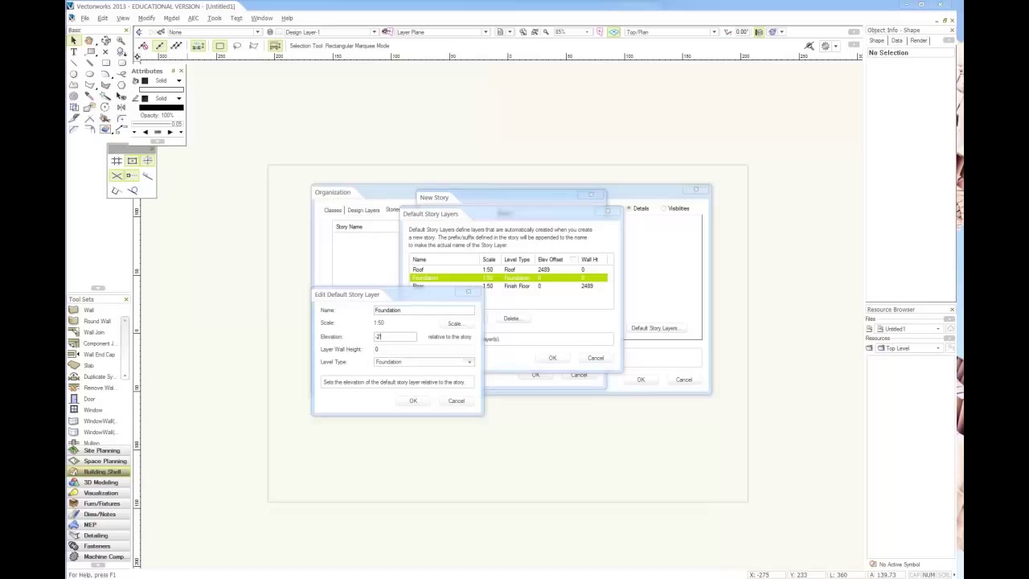
pyautogui.click(388, 349)
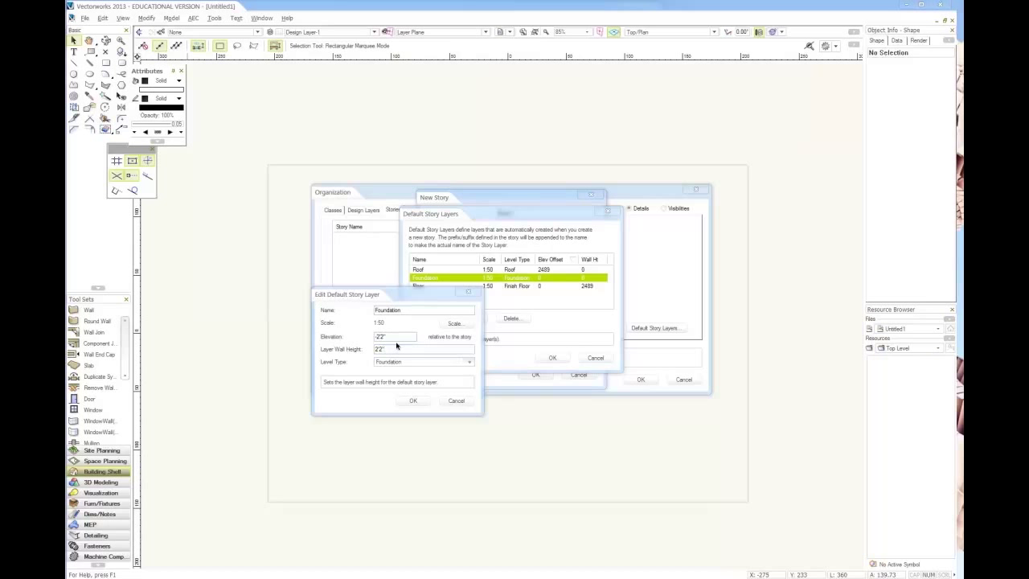
pyautogui.click(411, 401)
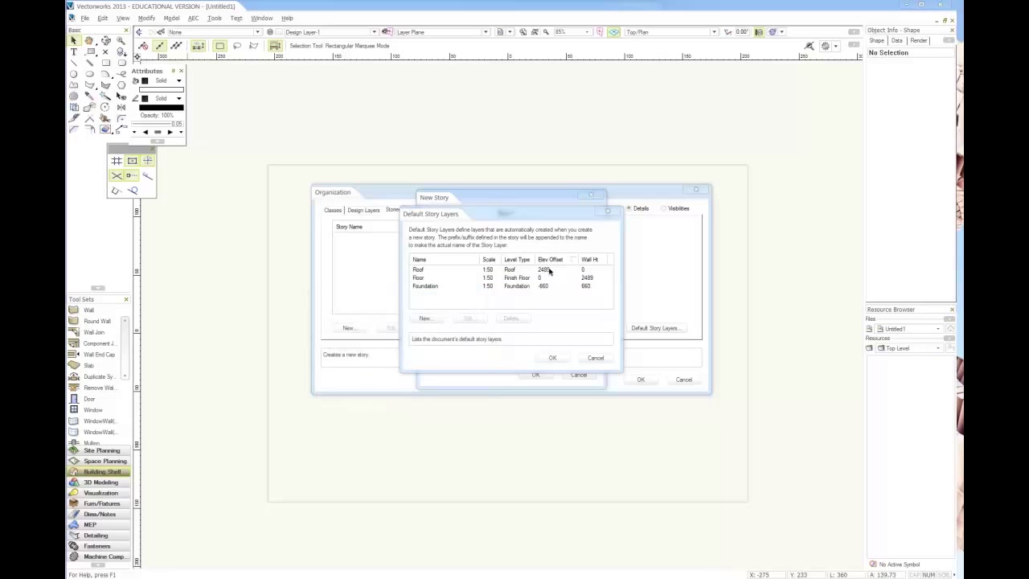
pyautogui.click(550, 358)
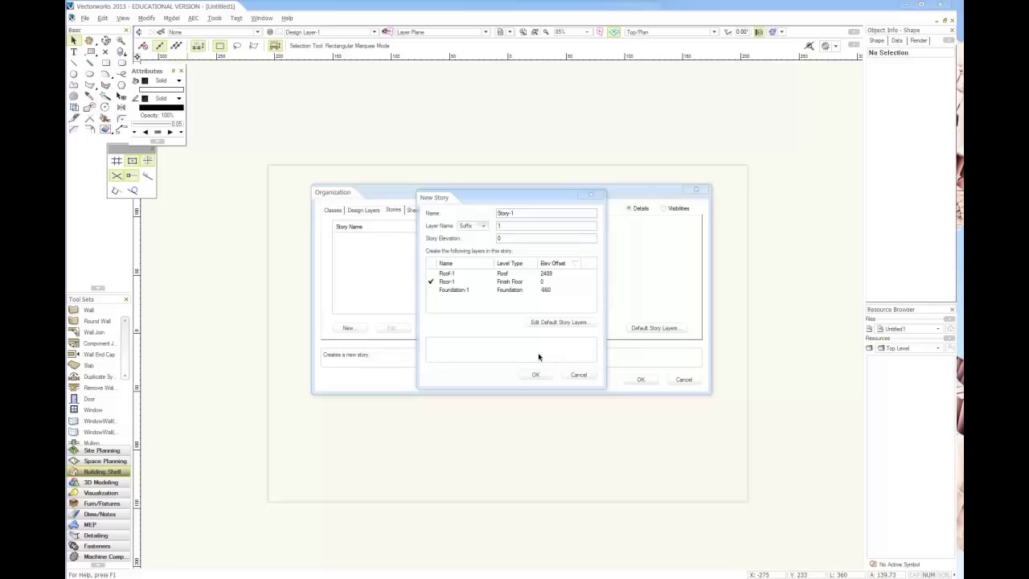
# - Include the Roof-1 and Foundation-1 layers in Story-1, create the story and accept the Organization settings
pyautogui.click(431, 274)
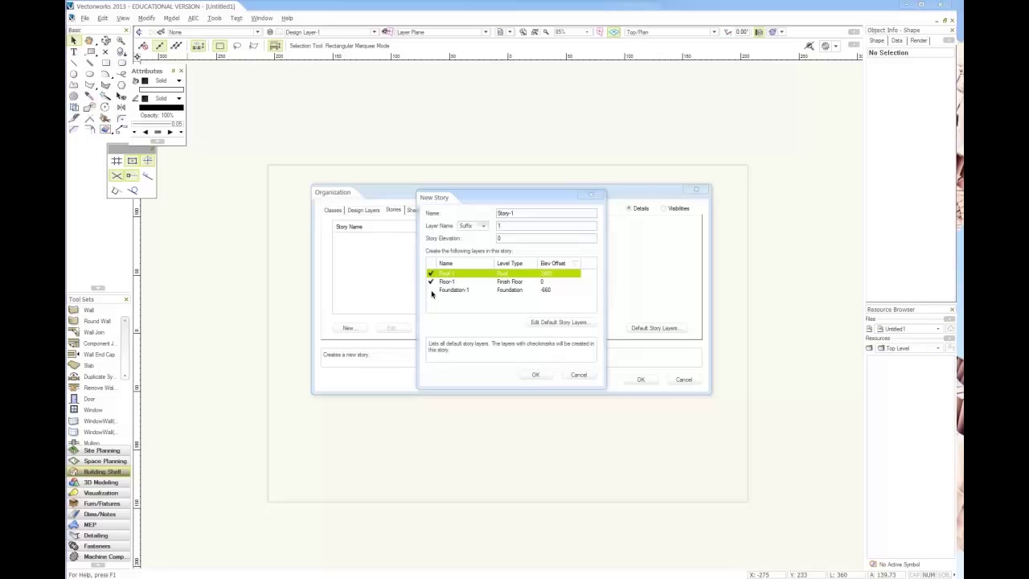
pyautogui.click(431, 291)
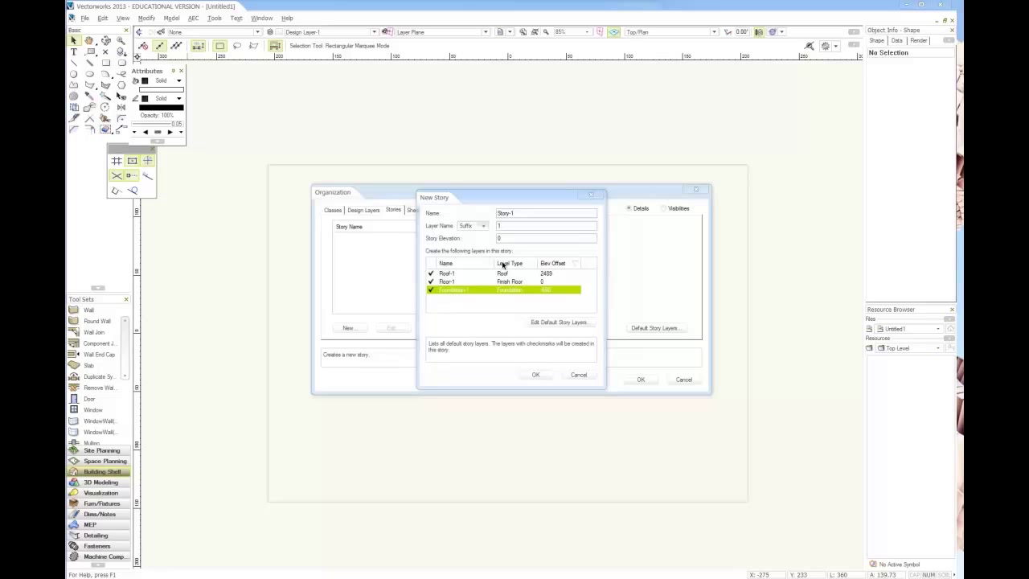
pyautogui.click(549, 376)
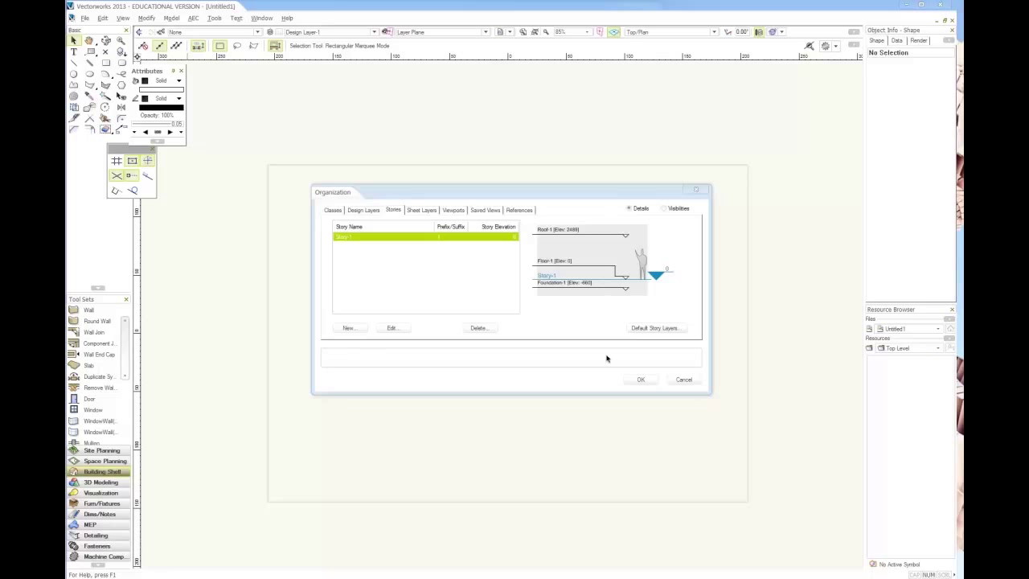
pyautogui.click(642, 381)
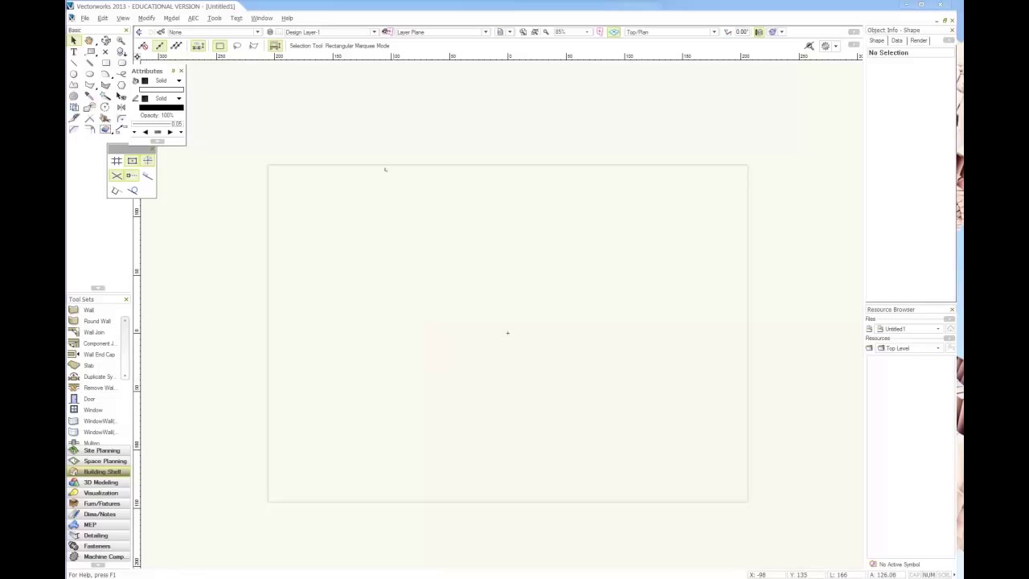
# - Check the available design layers and look at the document setup outline in the browser
pyautogui.click(351, 33)
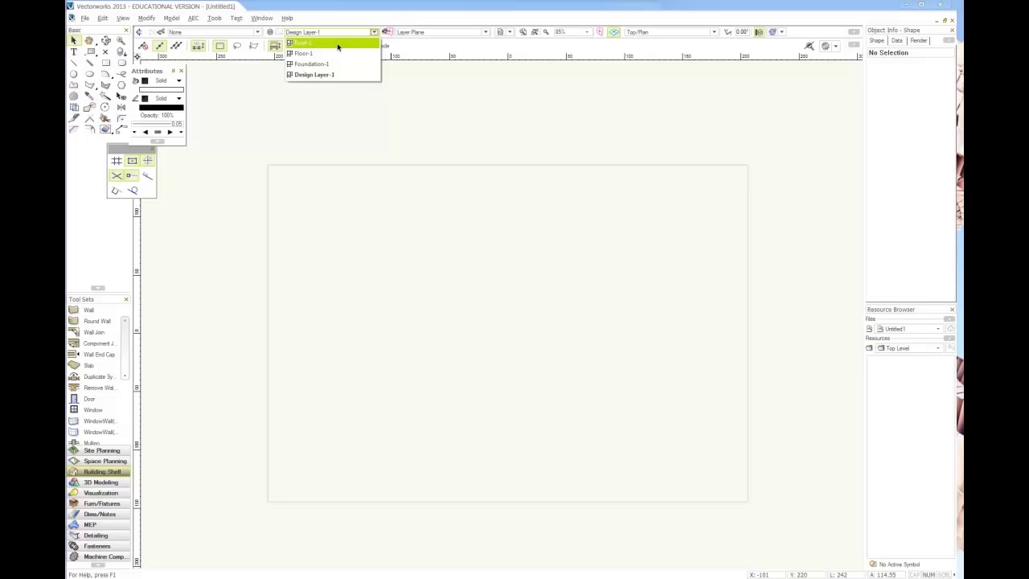
pyautogui.click(324, 86)
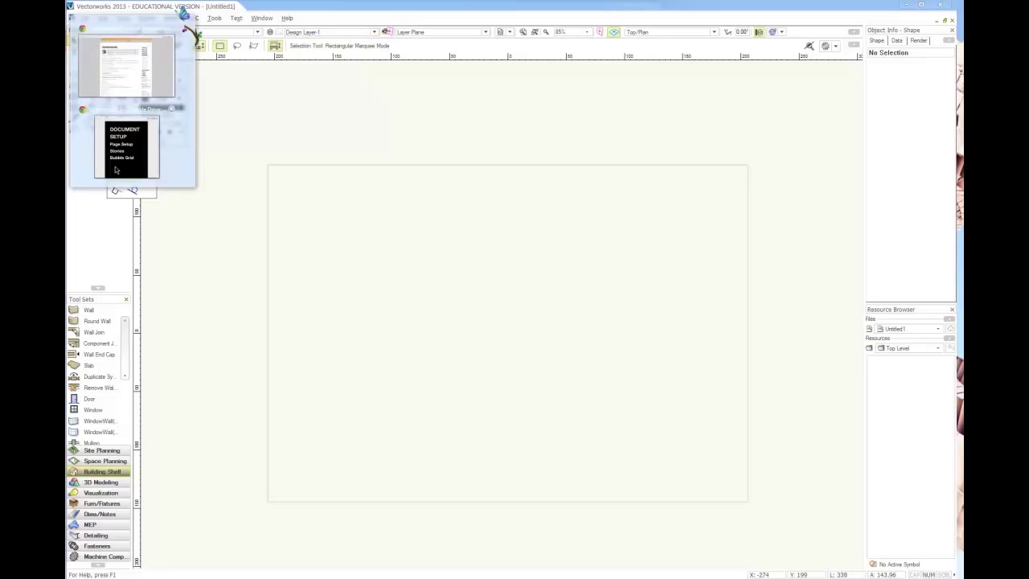
pyautogui.moveTo(117, 170)
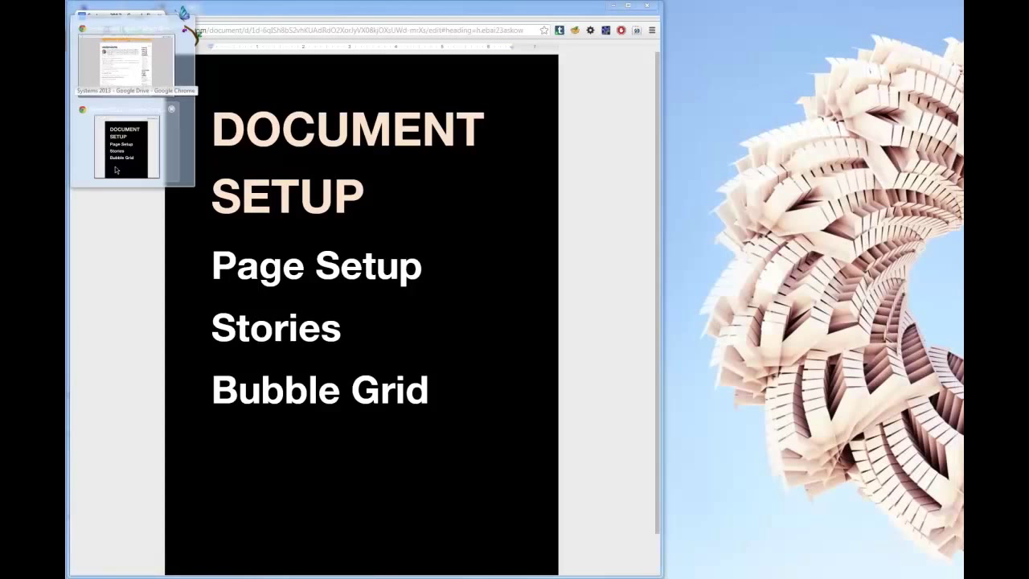
# - Switch to 1456.pdf in Foxit Reader and examine the ground floor plan's dimensions up close
pyautogui.click(194, 31)
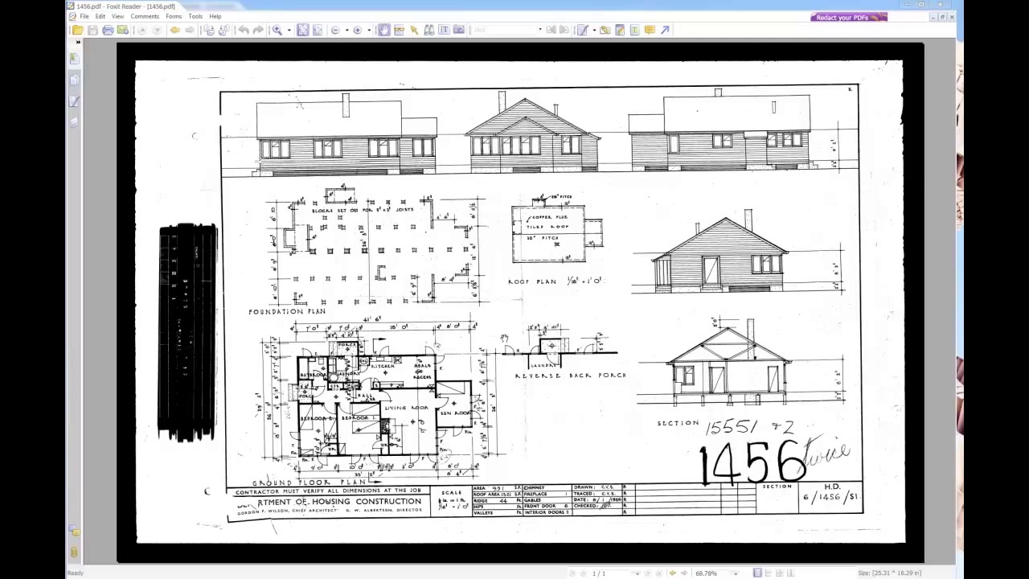
pyautogui.click(278, 30)
pyautogui.click(341, 414)
pyautogui.click(341, 414)
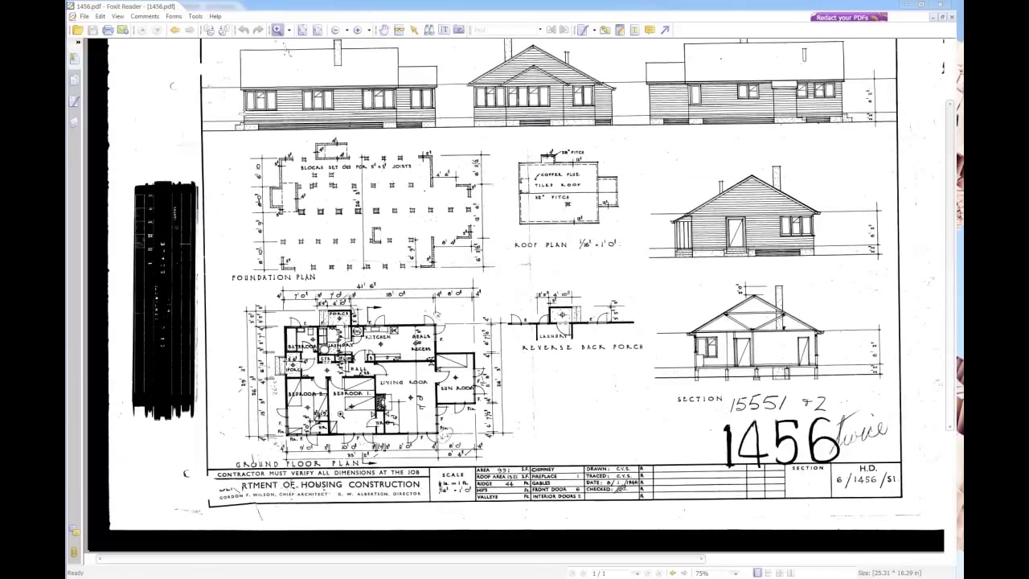
pyautogui.click(427, 384)
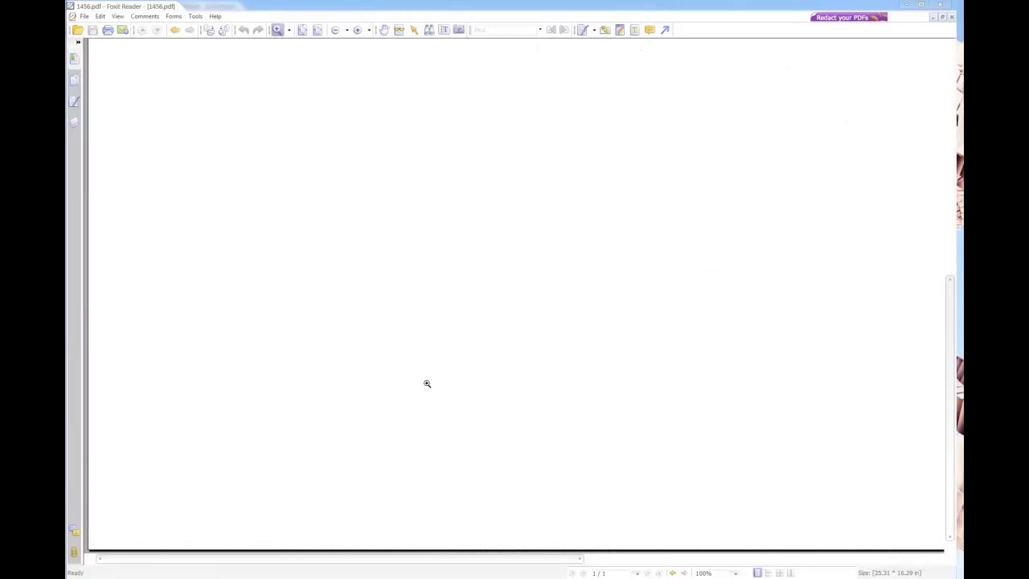
pyautogui.click(385, 30)
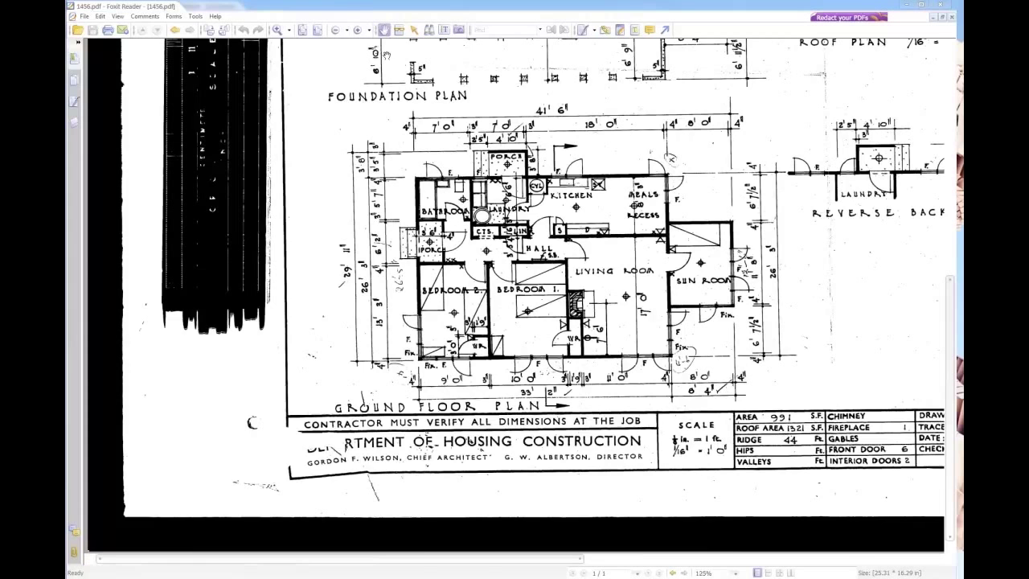
pyautogui.moveTo(560, 226); pyautogui.dragTo(478, 243)
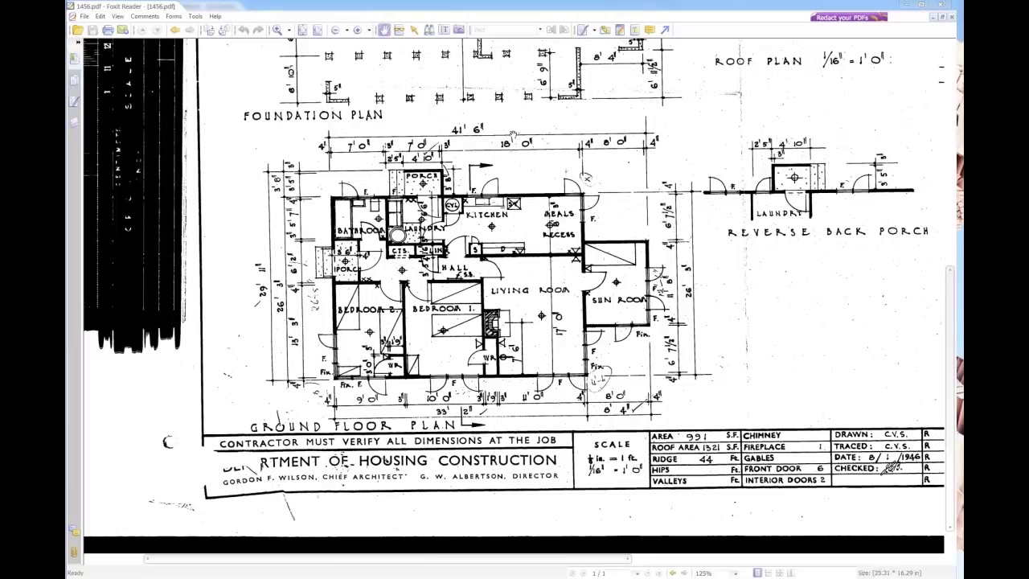
# - Switch to Vectorworks and draw a horizontal grid bubble run 41'6" (12649 mm) long on layer Floor-1, keeping the default Grid Bubble properties
pyautogui.moveTo(186, 69)
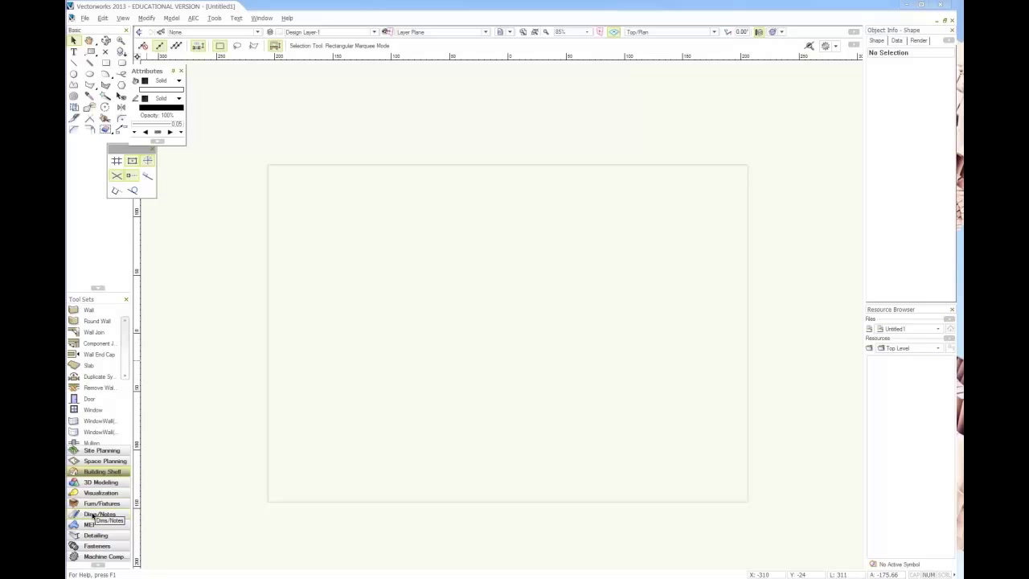
pyautogui.click(93, 514)
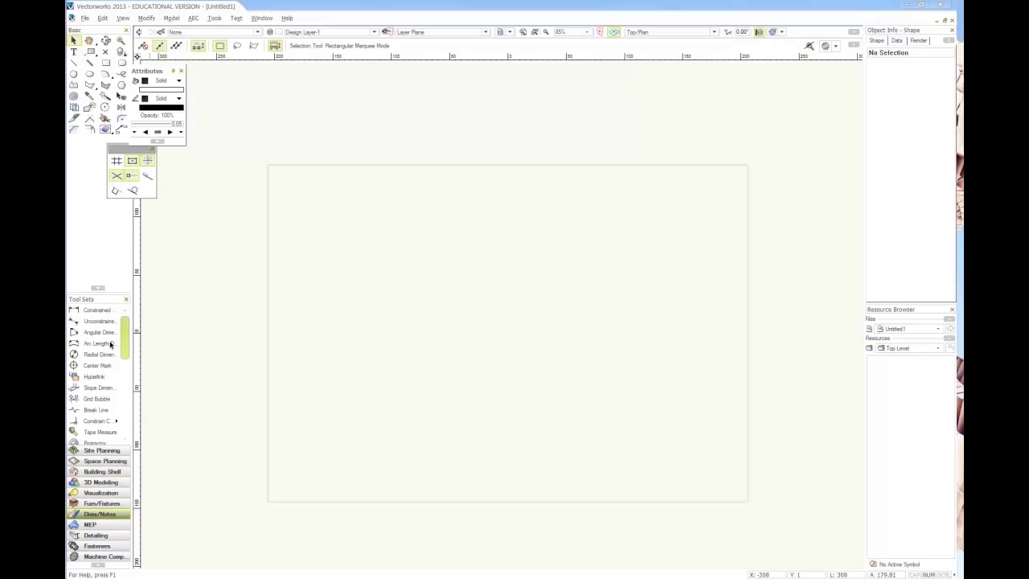
pyautogui.click(93, 400)
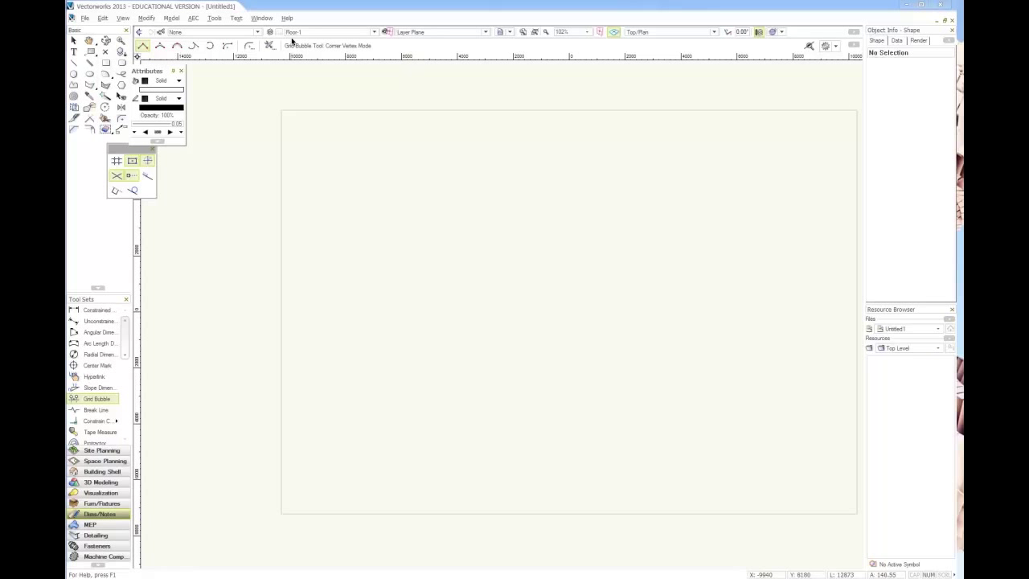
pyautogui.click(309, 35)
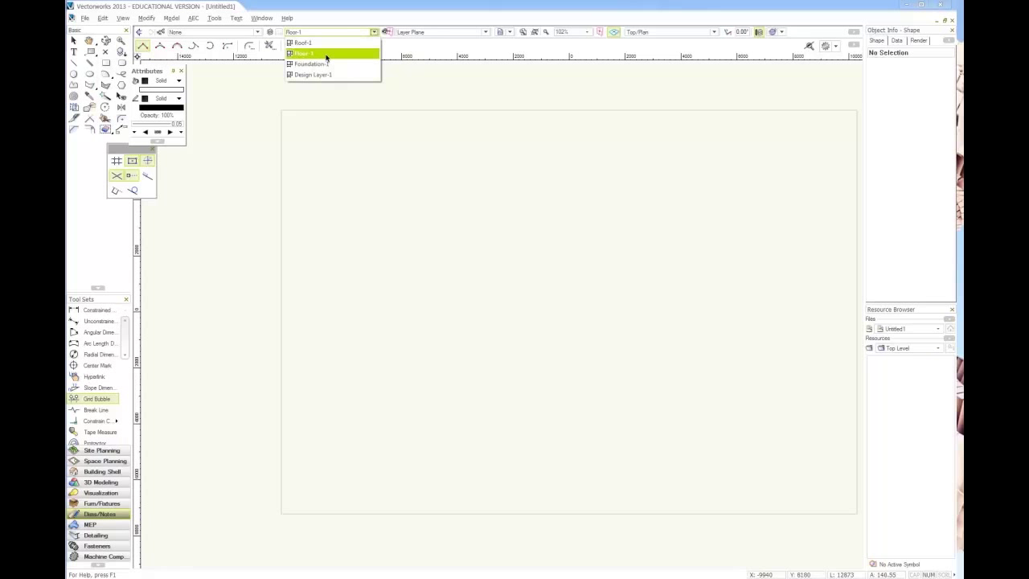
pyautogui.click(336, 54)
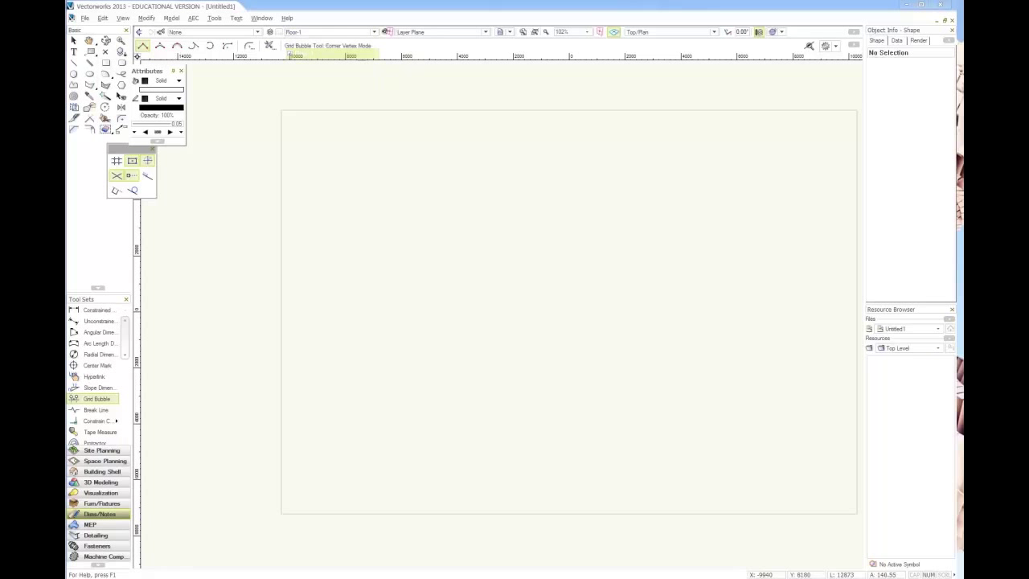
pyautogui.click(318, 236)
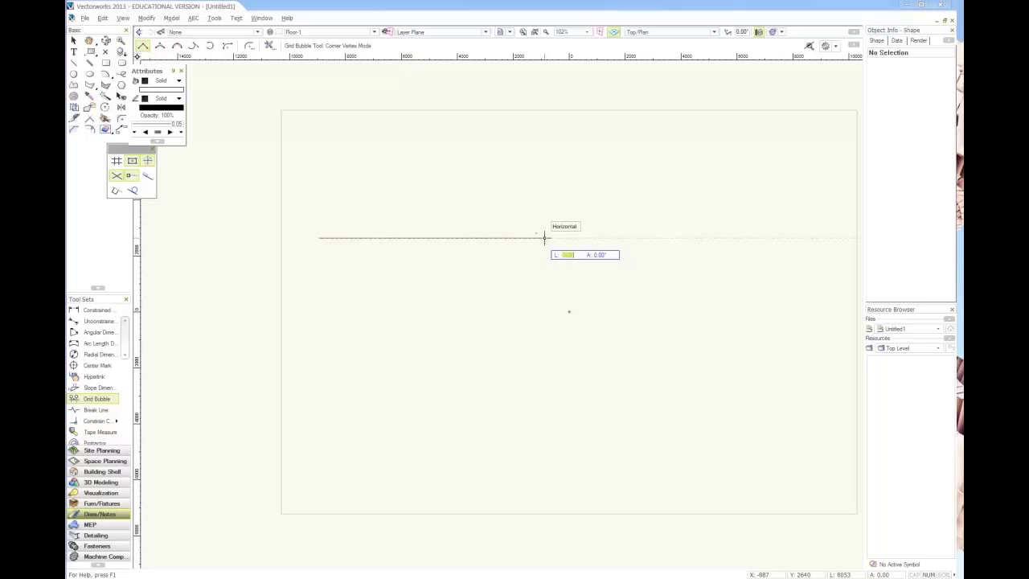
pyautogui.write('49')
pyautogui.click(544, 237)
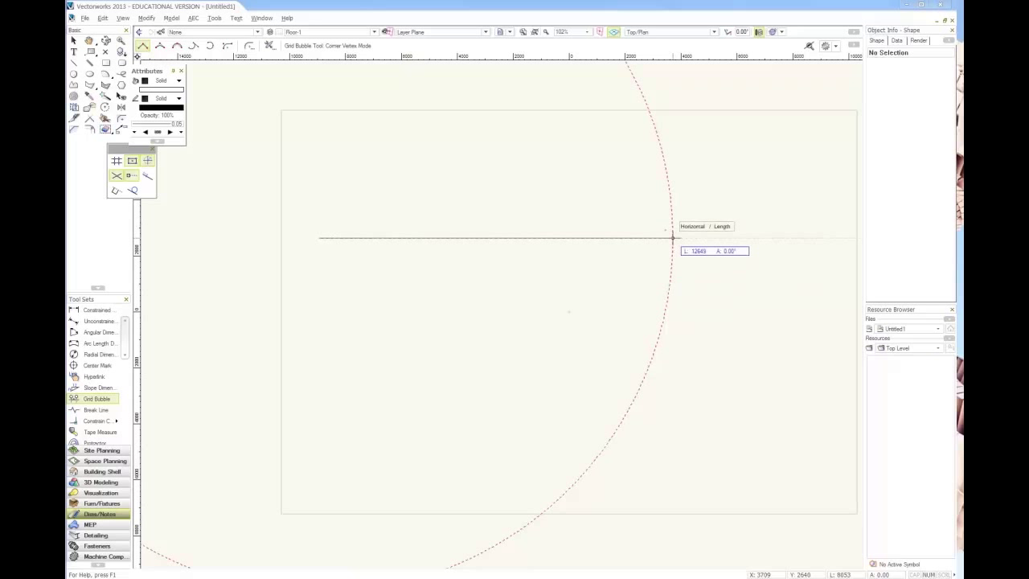
pyautogui.click(673, 237)
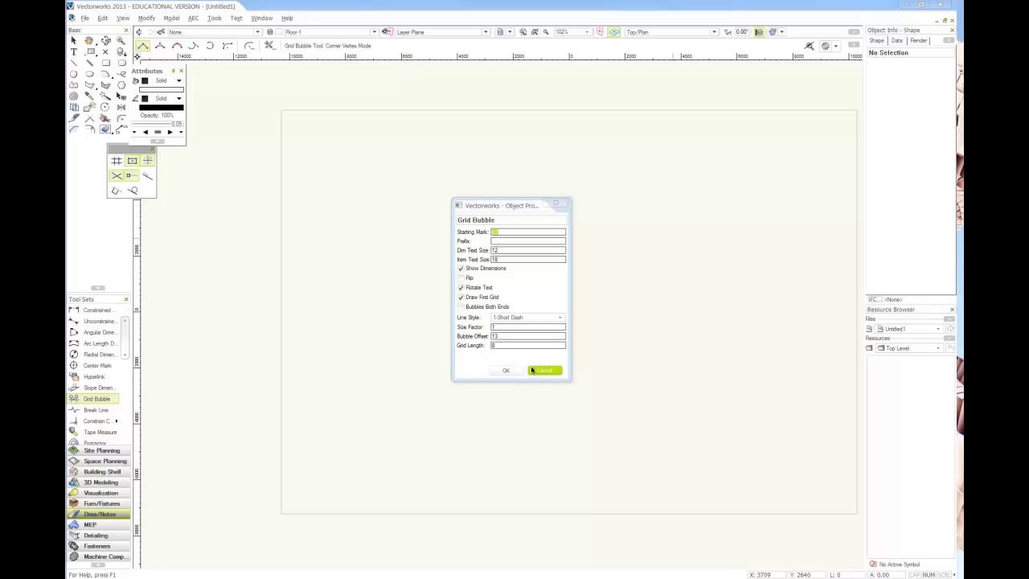
pyautogui.click(506, 369)
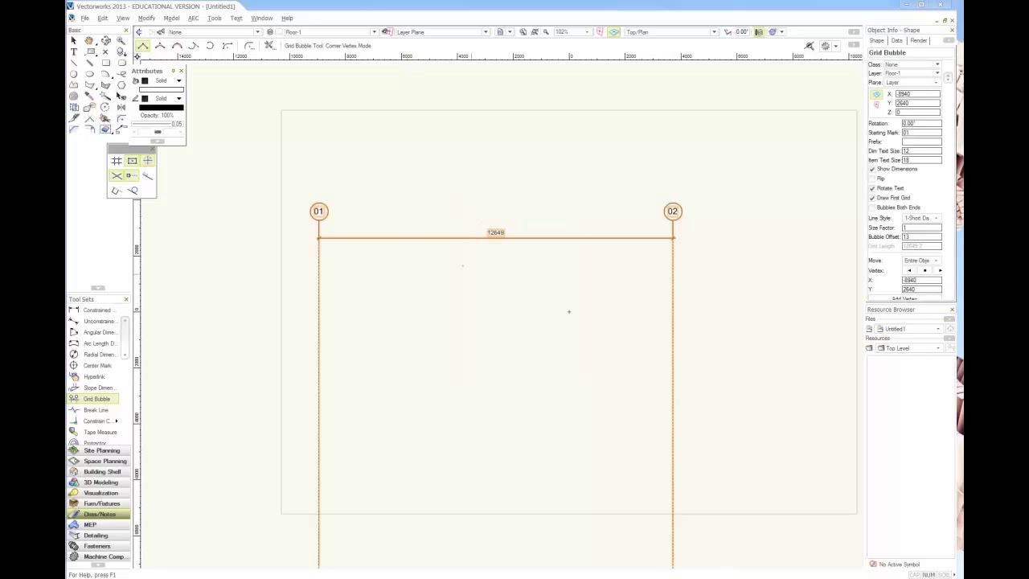
# - Move the first grid bubble object about 2600 mm right and 2600 mm up to centre it on the page, and deselect it
pyautogui.scroll(-1, 535, 298)
pyautogui.scroll(1, 524, 314)
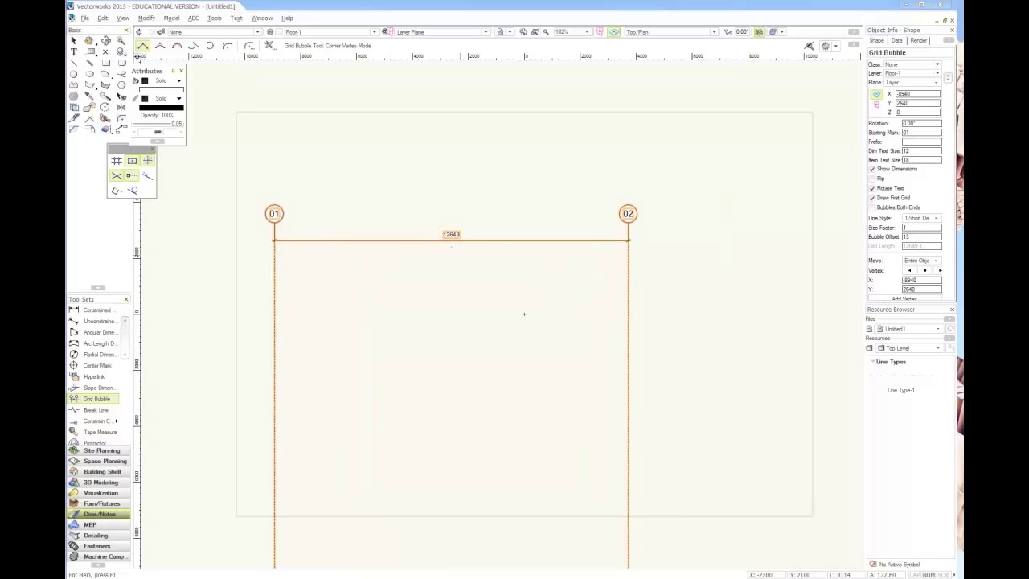
pyautogui.press('x')
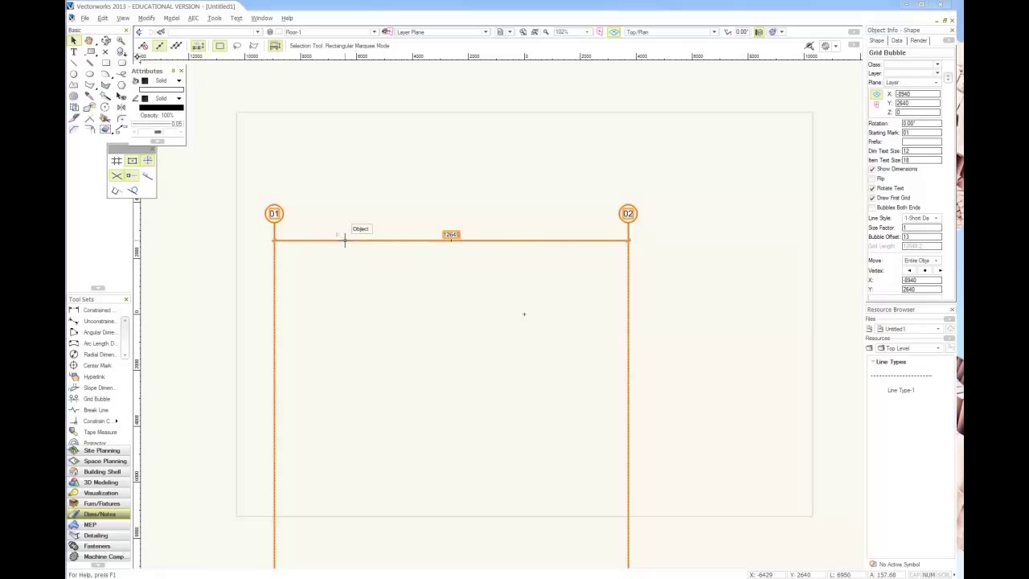
pyautogui.moveTo(275, 230); pyautogui.dragTo(346, 159)
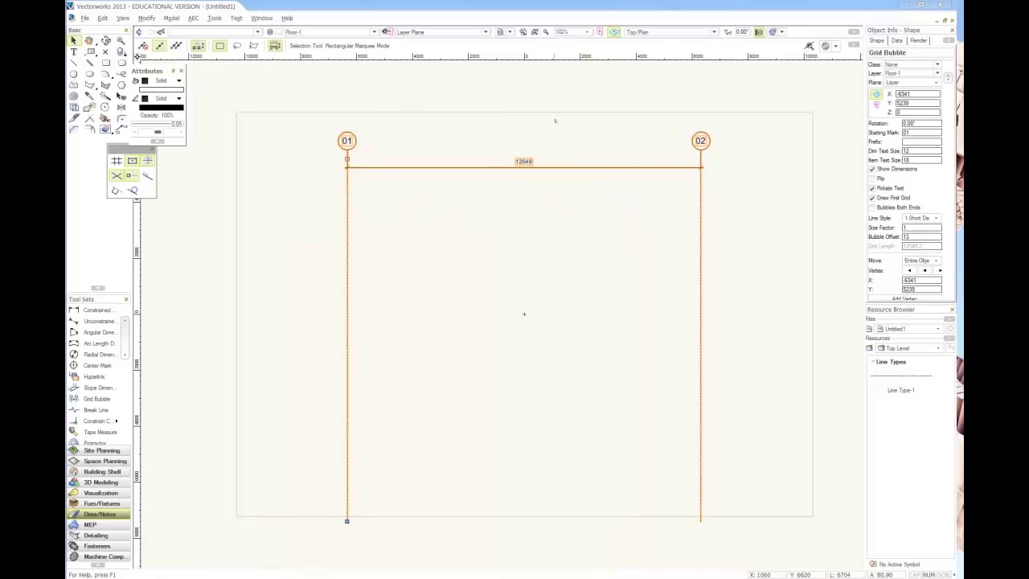
pyautogui.click(524, 301)
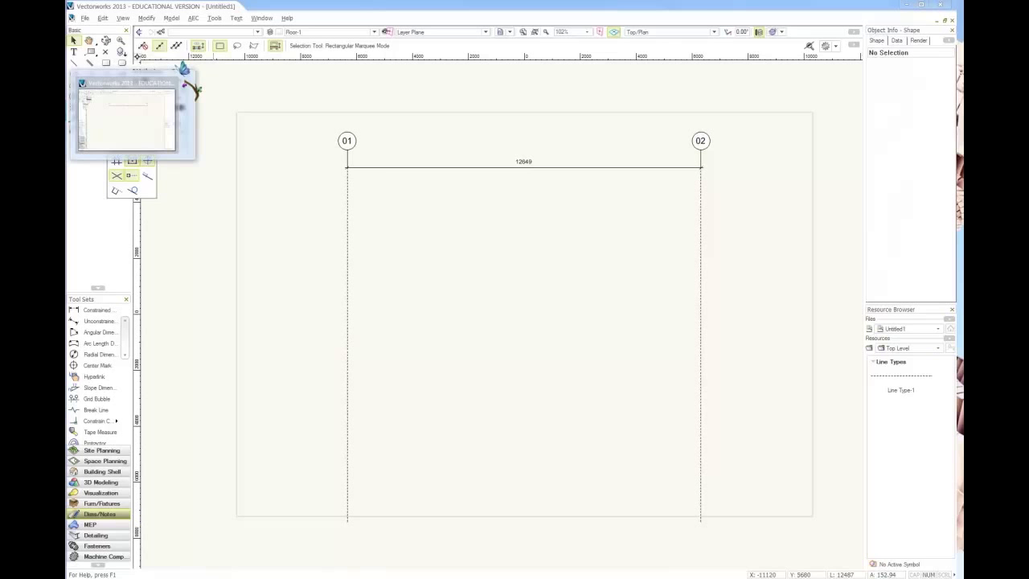
# - Check the overall depth in 1456.pdf and draw a vertical grid bubble run 29'11" long downward, just right of grid line 02
pyautogui.click(66, 116)
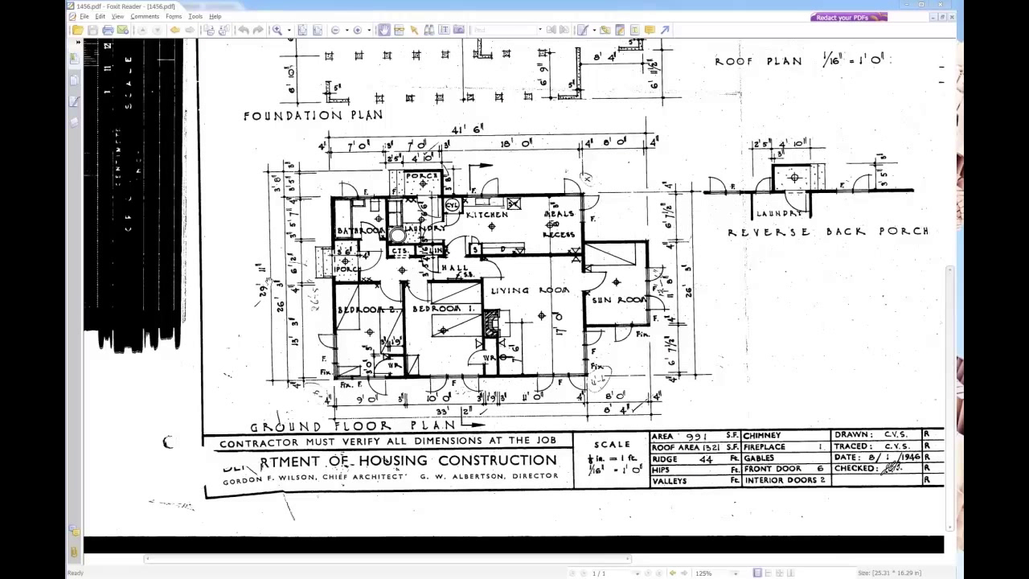
pyautogui.click(905, 5)
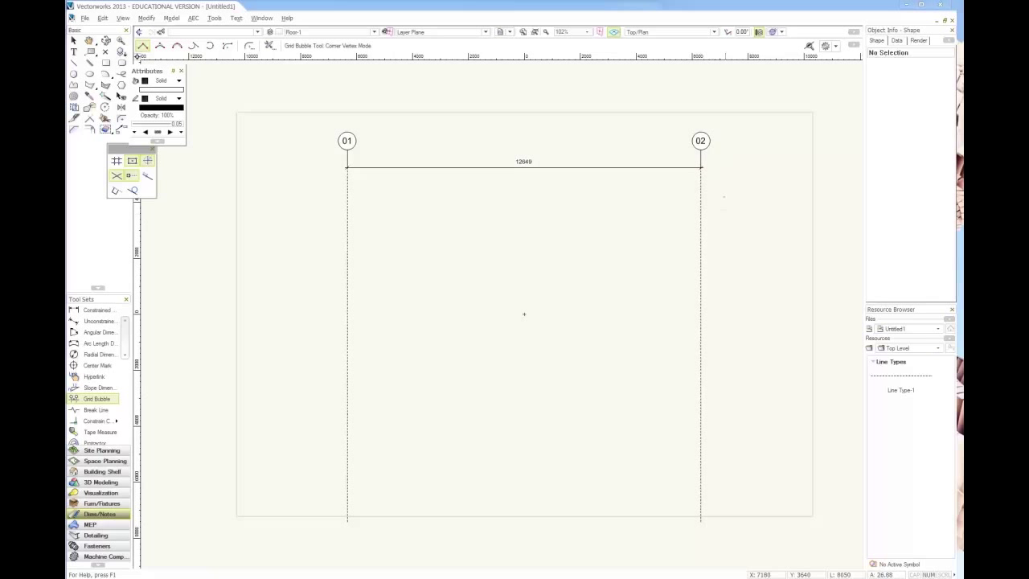
pyautogui.click(729, 191)
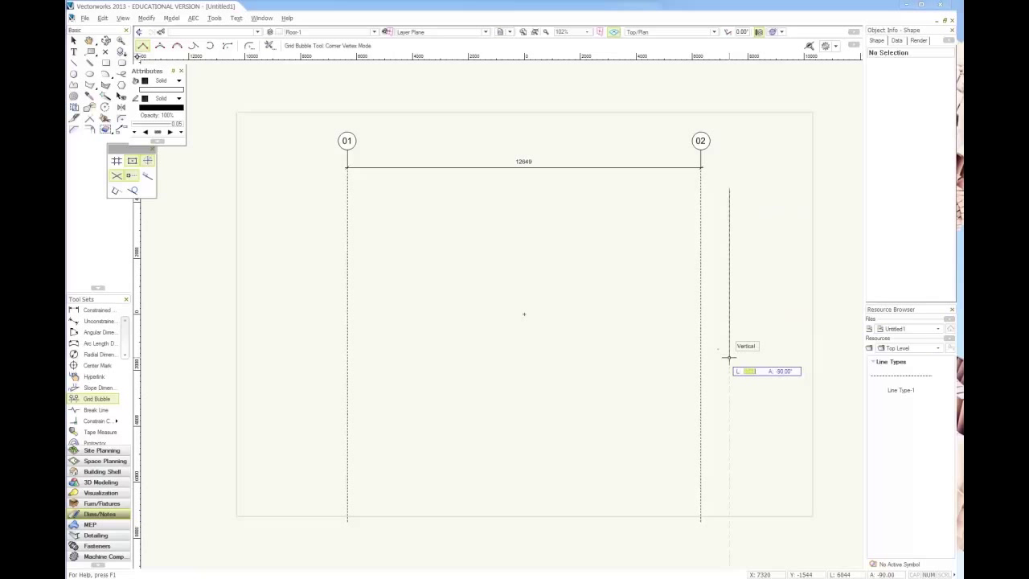
pyautogui.write("25'11")
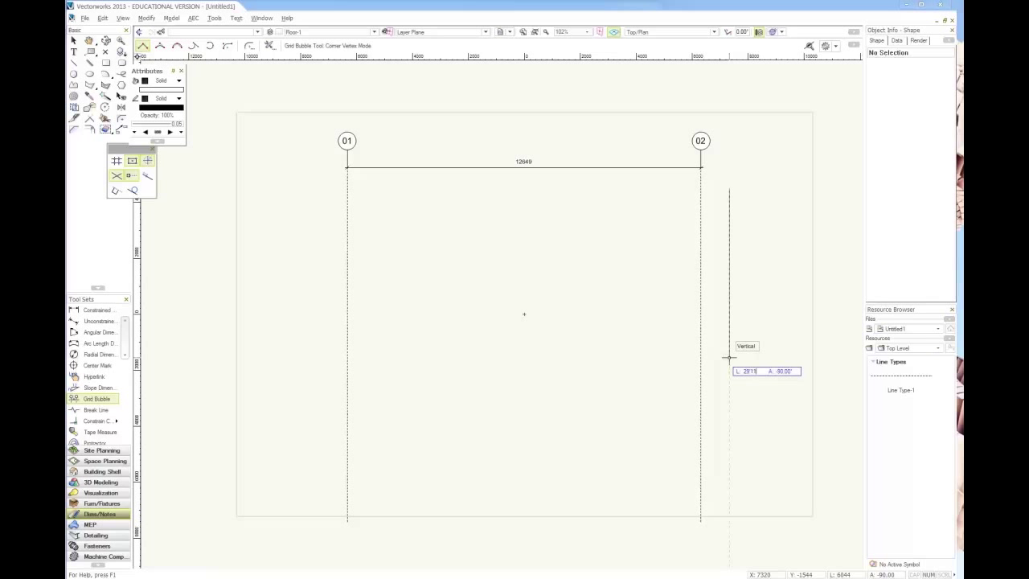
pyautogui.press('Tab')
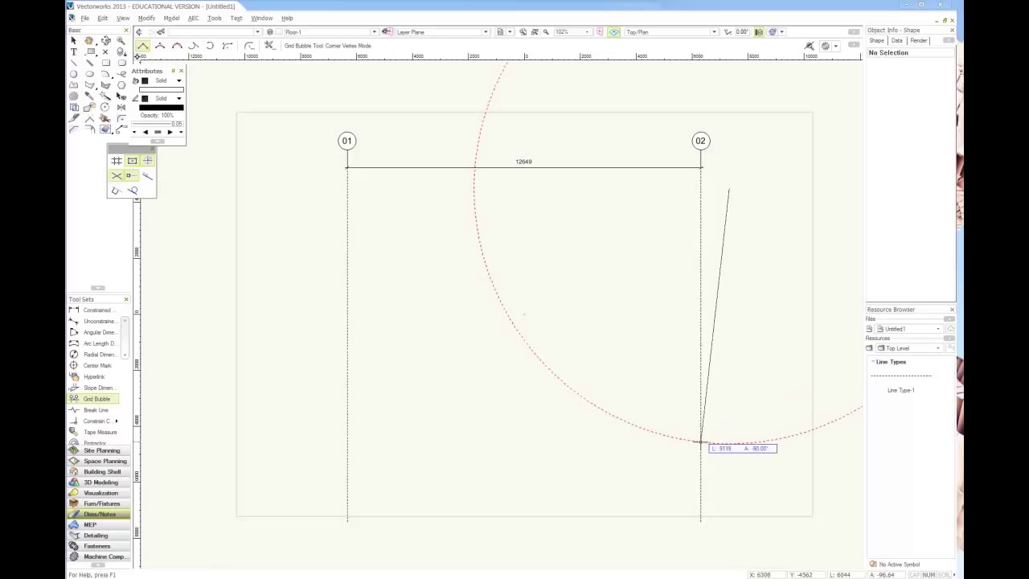
pyautogui.click(729, 443)
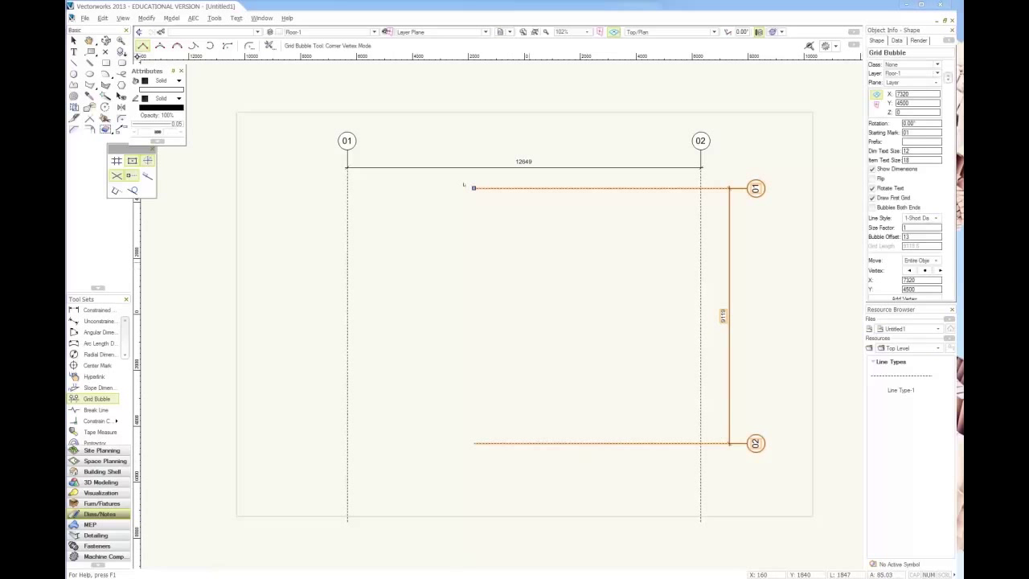
# - Stretch the new horizontal grid lines leftward past the left vertical grid line to near the page edge, and deselect them
pyautogui.press('x')
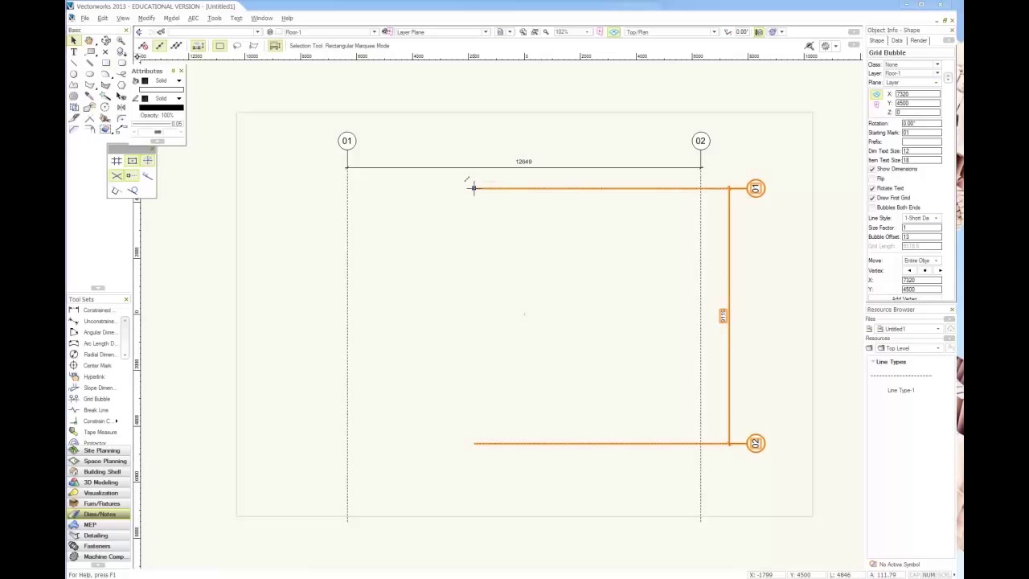
pyautogui.moveTo(473, 188); pyautogui.dragTo(257, 188)
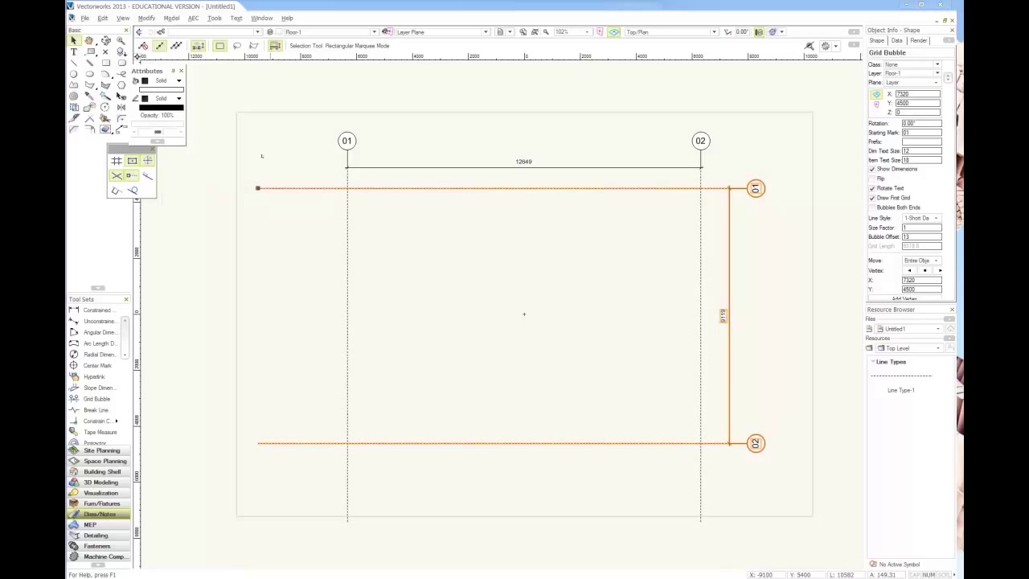
pyautogui.click(456, 261)
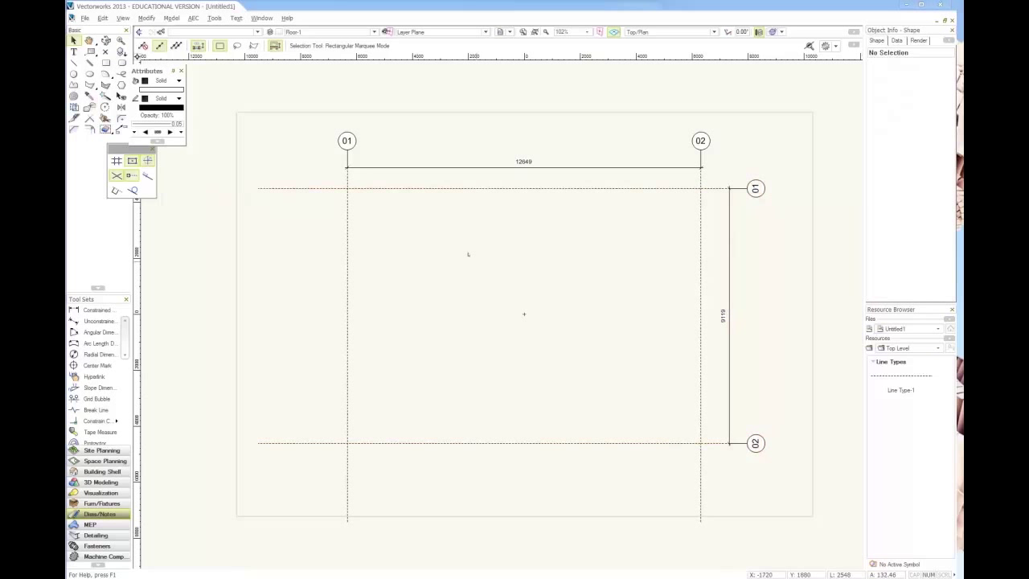